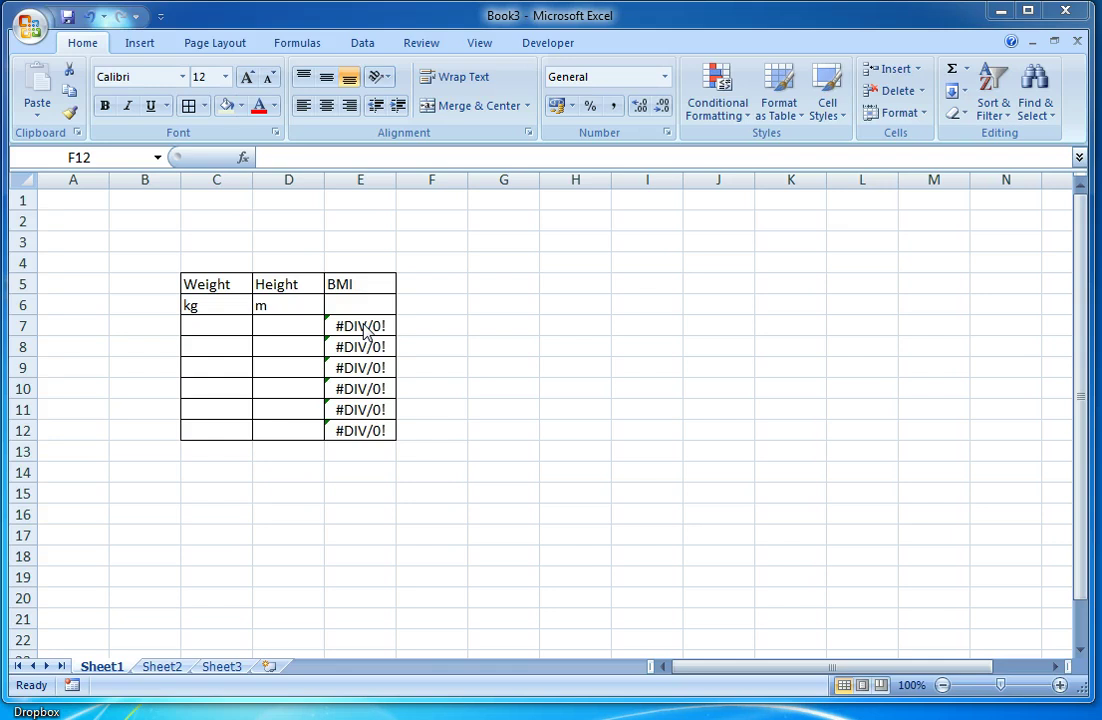
- Enter weight 70 in C7 and height 1.8 in D7 for the first BMI row
{"action": "left_click", "coordinate": [233, 326]}
{"action": "type", "text": "70"}
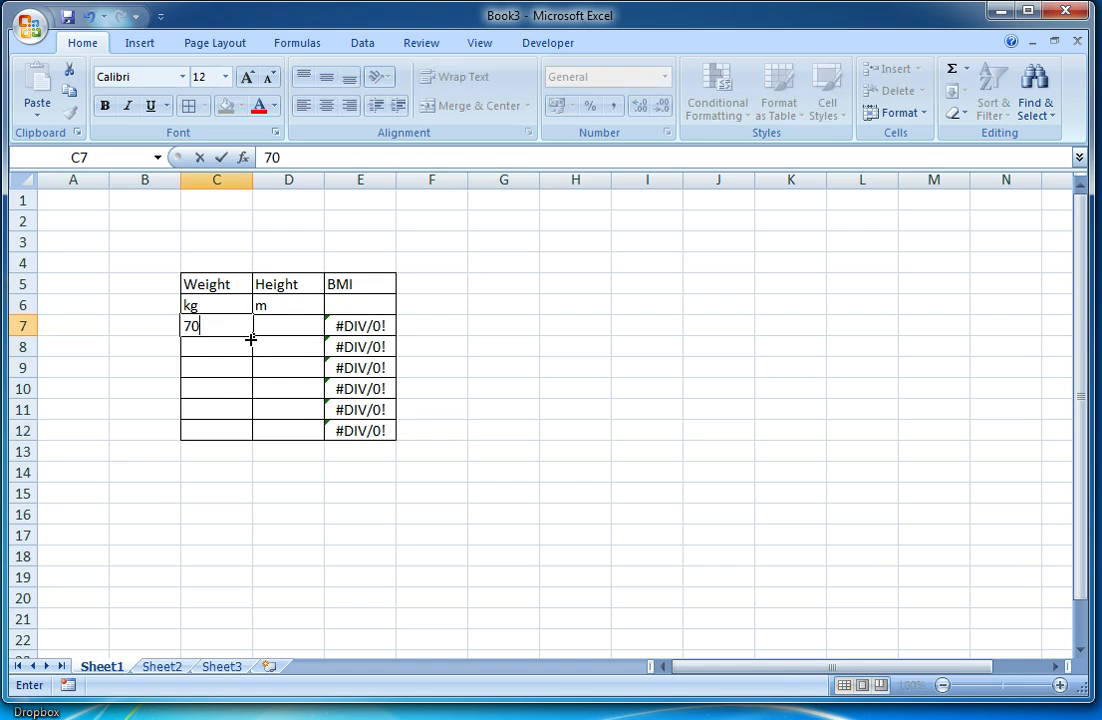
{"action": "key", "text": "Tab"}
{"action": "type", "text": "1."}
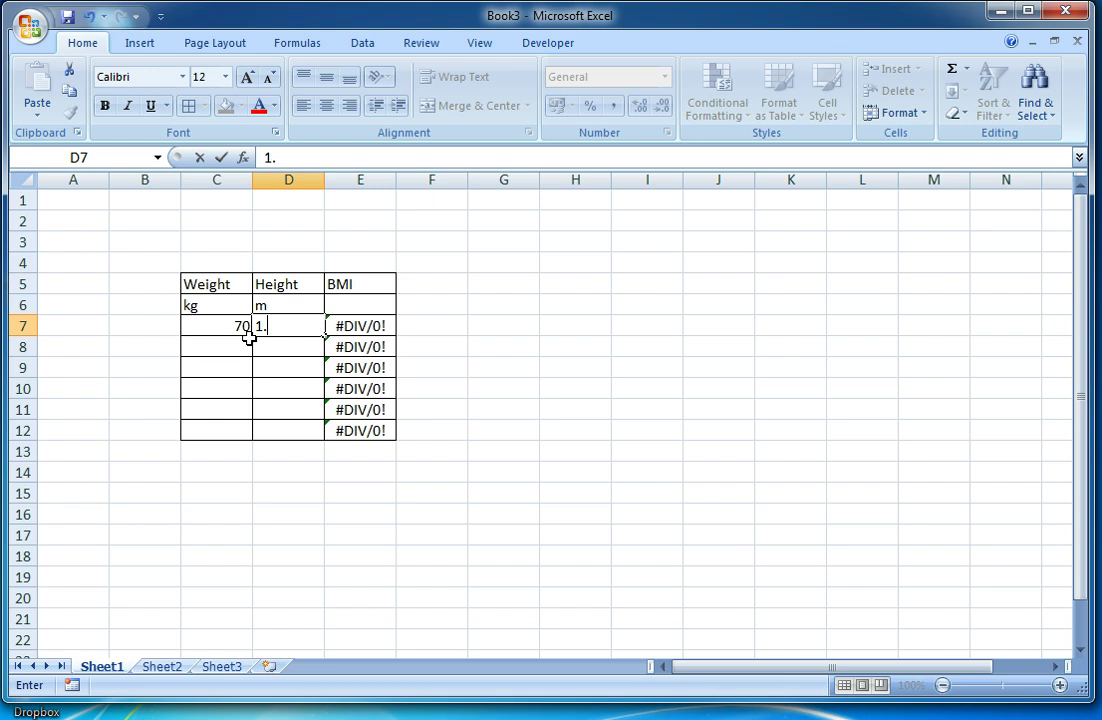
{"action": "type", "text": "8"}
{"action": "key", "text": "Return"}
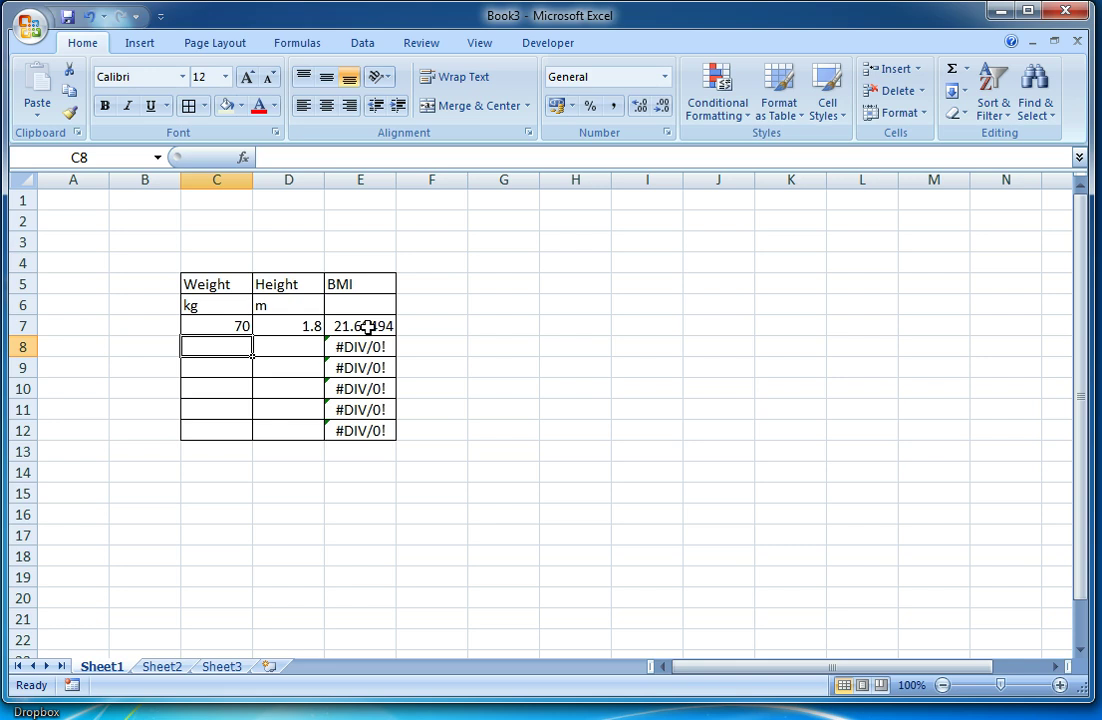
- Reduce the BMI results in E7:E12 to one decimal place, so E7 shows 21.6
{"action": "left_click_drag", "start_coordinate": [368, 326], "coordinate": [364, 428]}
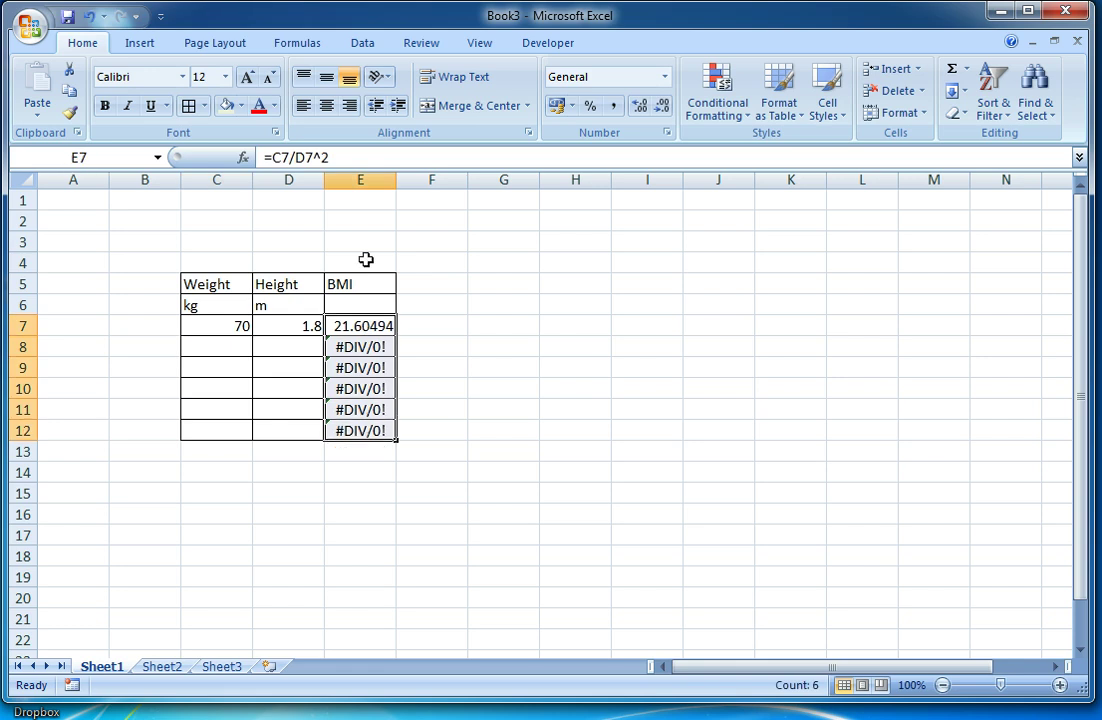
{"action": "left_click", "coordinate": [662, 107]}
{"action": "left_click", "coordinate": [662, 107]}
{"action": "left_click", "coordinate": [662, 107]}
{"action": "left_click", "coordinate": [662, 107]}
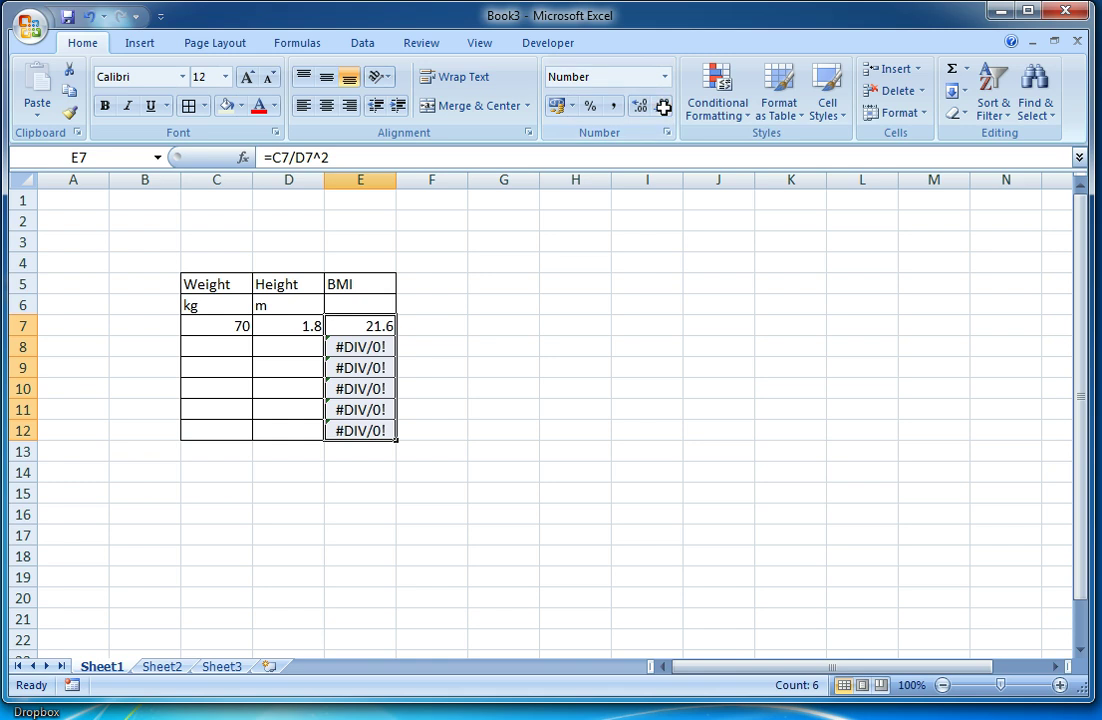
{"action": "left_click", "coordinate": [432, 388]}
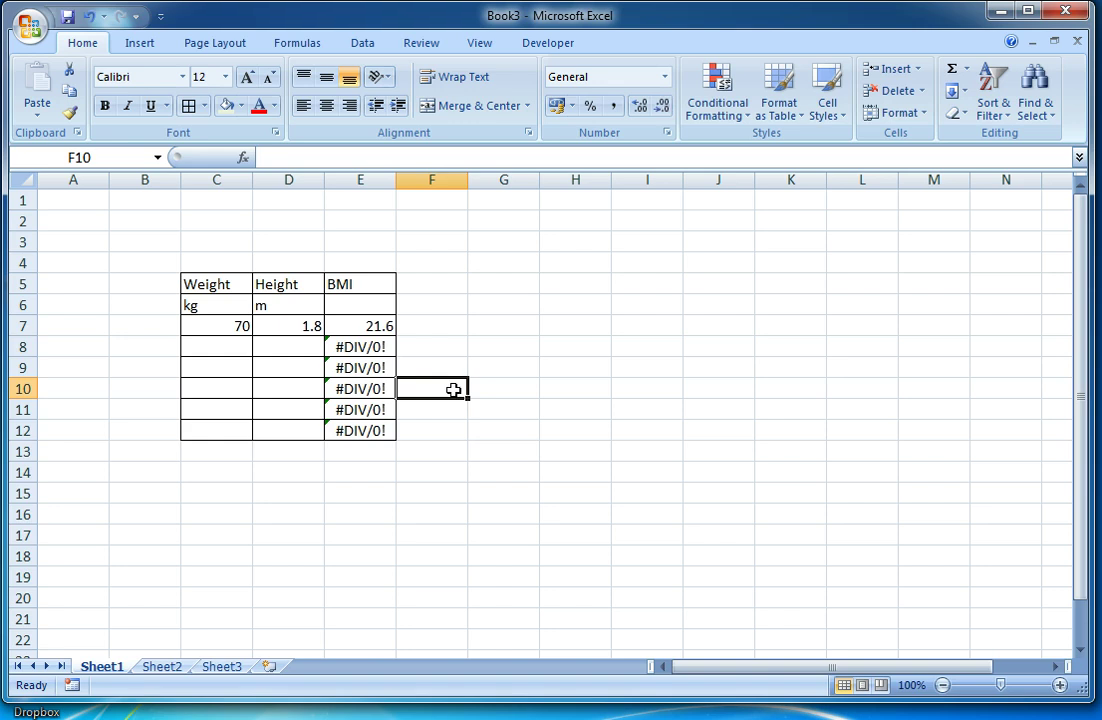
- Rewrite E7's formula as =IF(C7<>"",C7/D7^2,"") so rows without a weight stay blank
{"action": "left_click", "coordinate": [367, 318]}
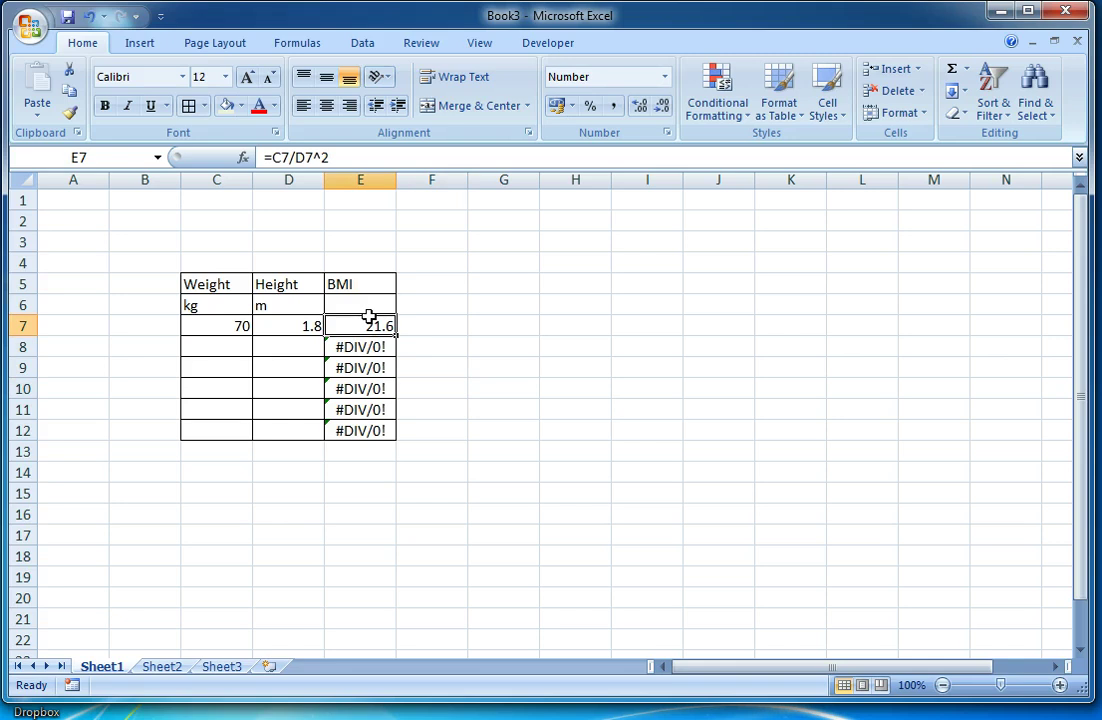
{"action": "left_click", "coordinate": [272, 158]}
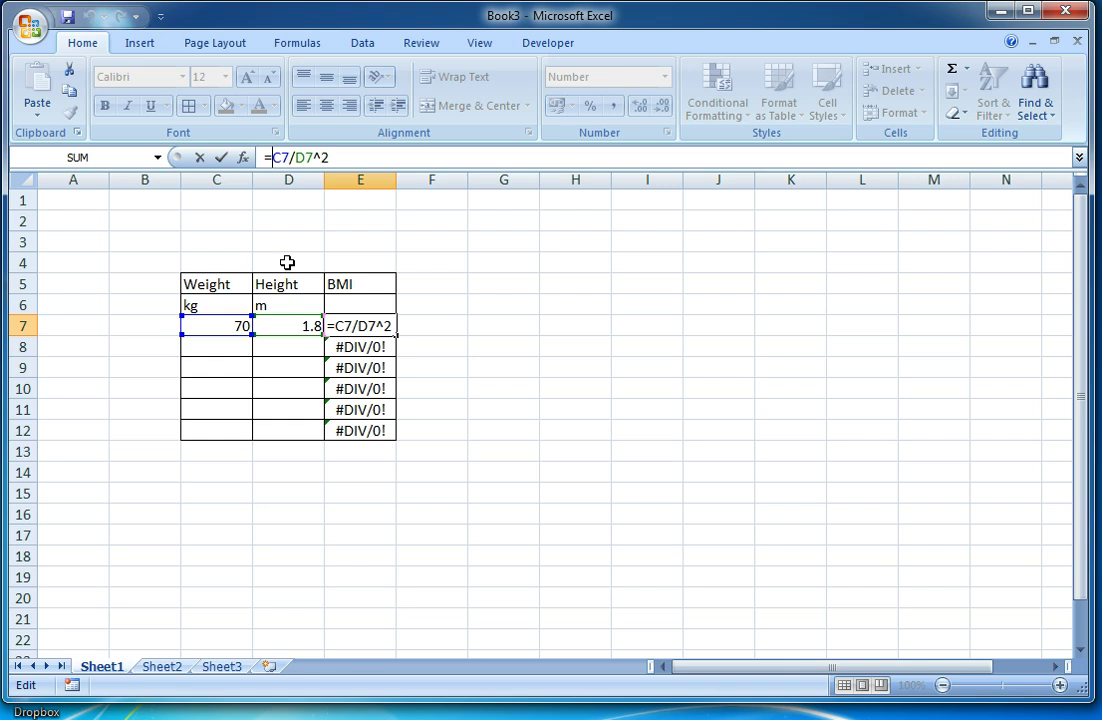
{"action": "type", "text": "if("}
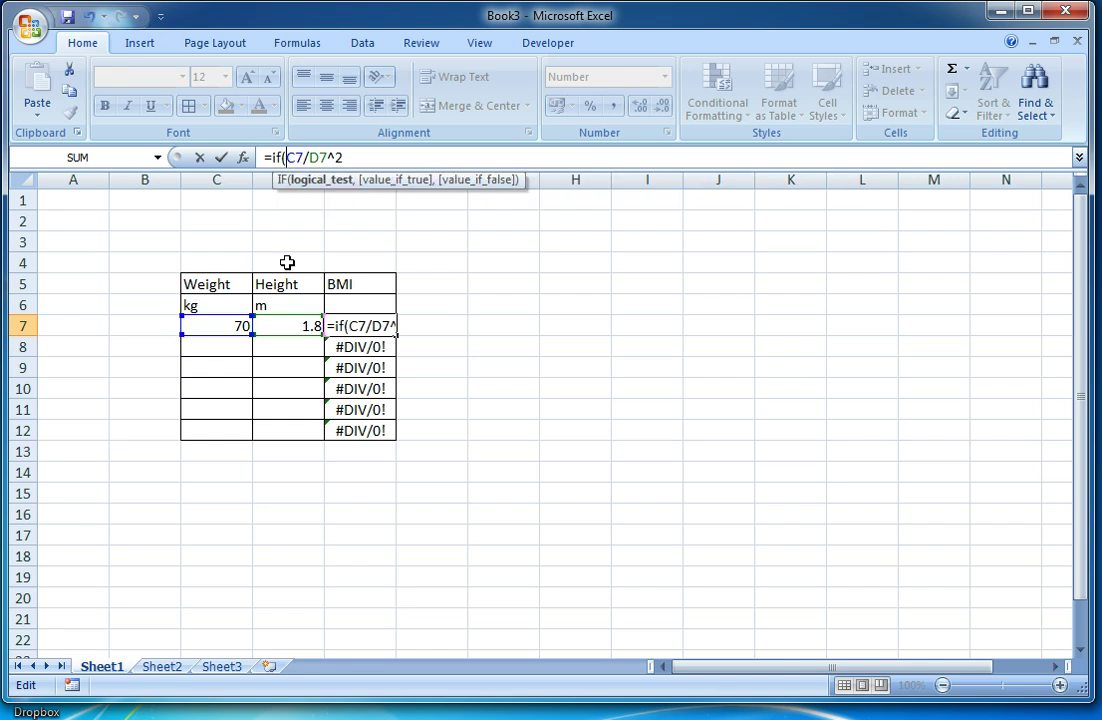
{"action": "left_click", "coordinate": [228, 324]}
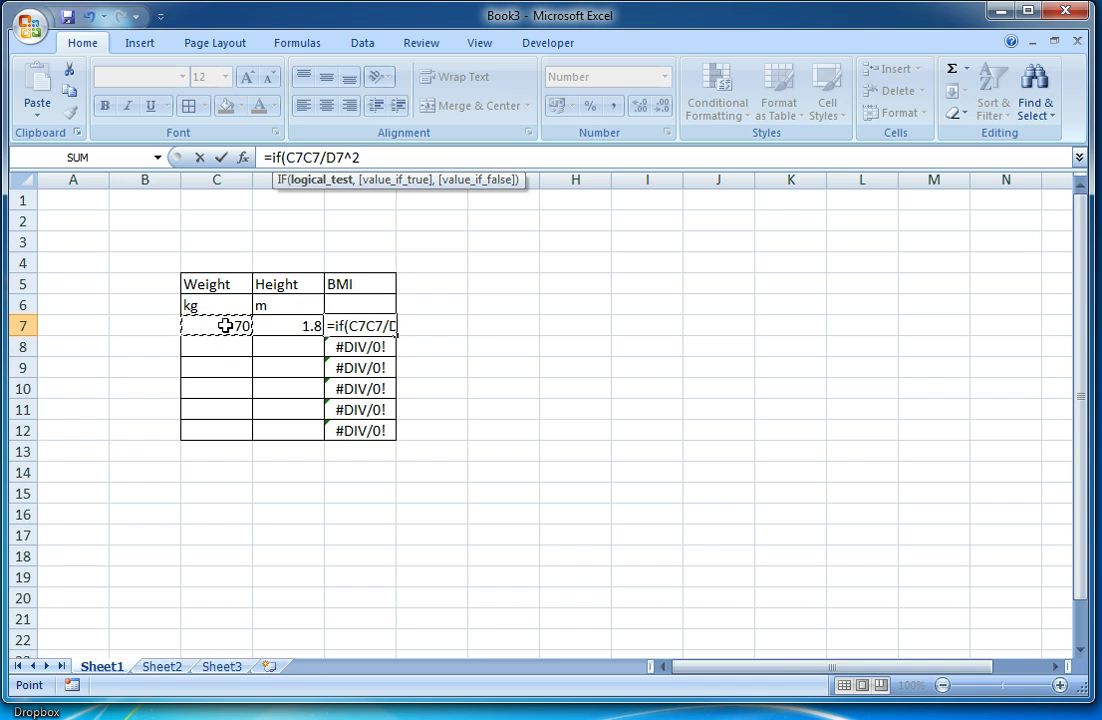
{"action": "type", "text": "<>"}
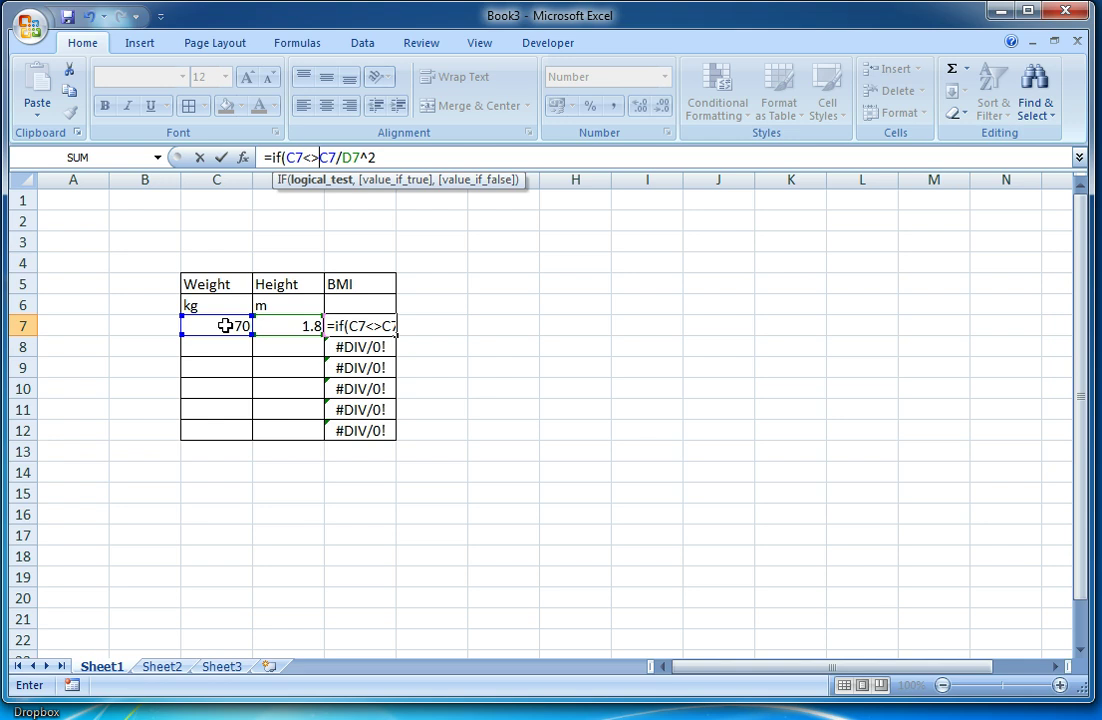
{"action": "type", "text": "\"\","}
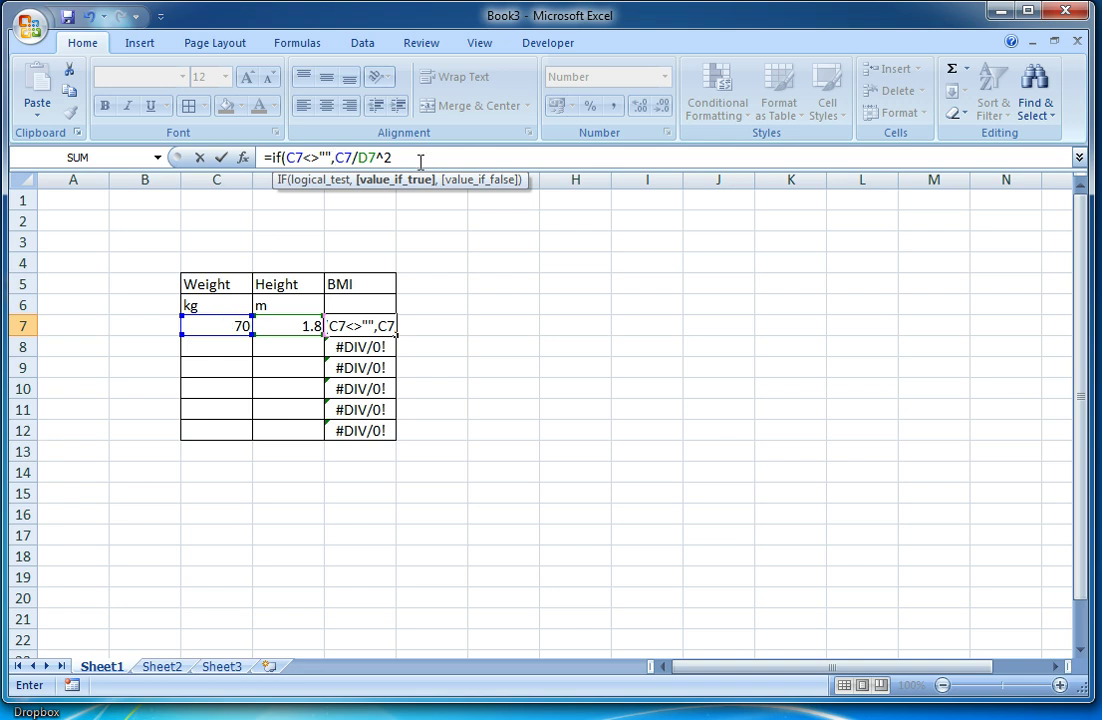
{"action": "left_click", "coordinate": [418, 157]}
{"action": "type", "text": ","}
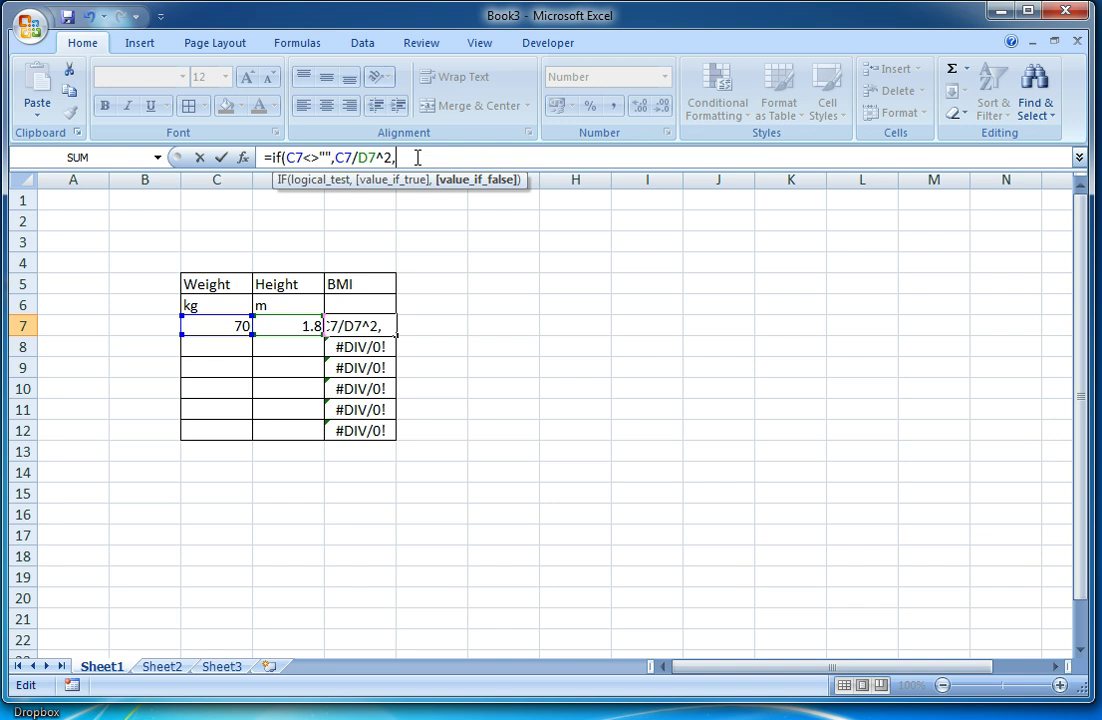
{"action": "type", "text": "@@"}
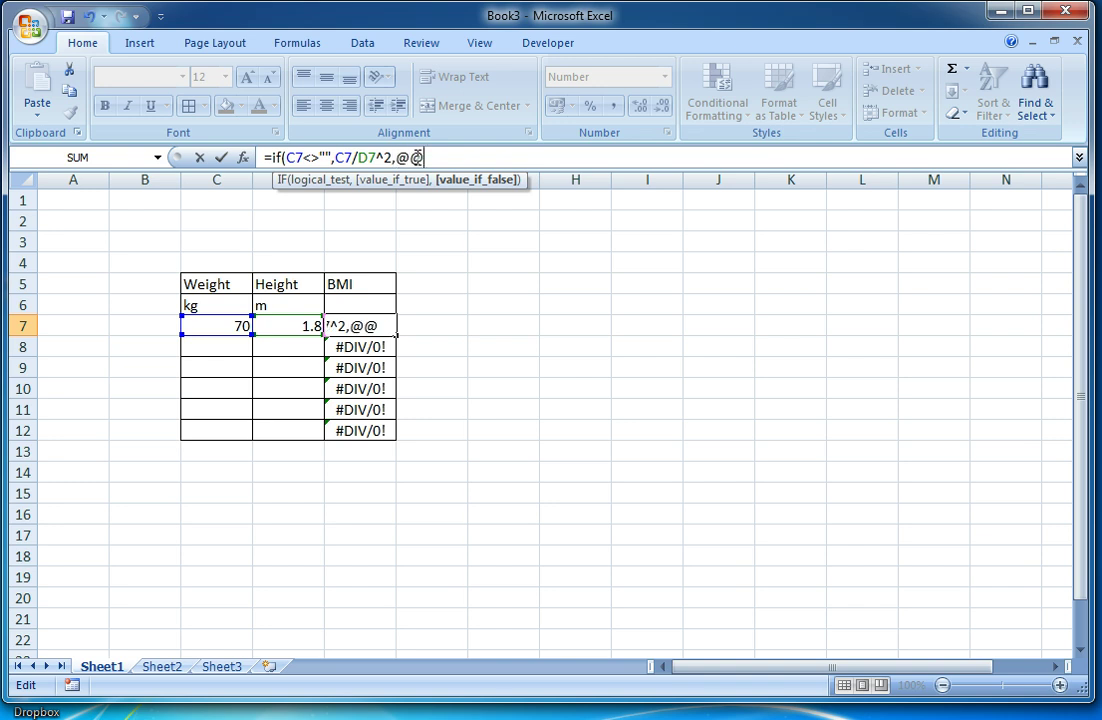
{"action": "key", "text": "BackSpace"}
{"action": "key", "text": "BackSpace"}
{"action": "type", "text": "\"\")"}
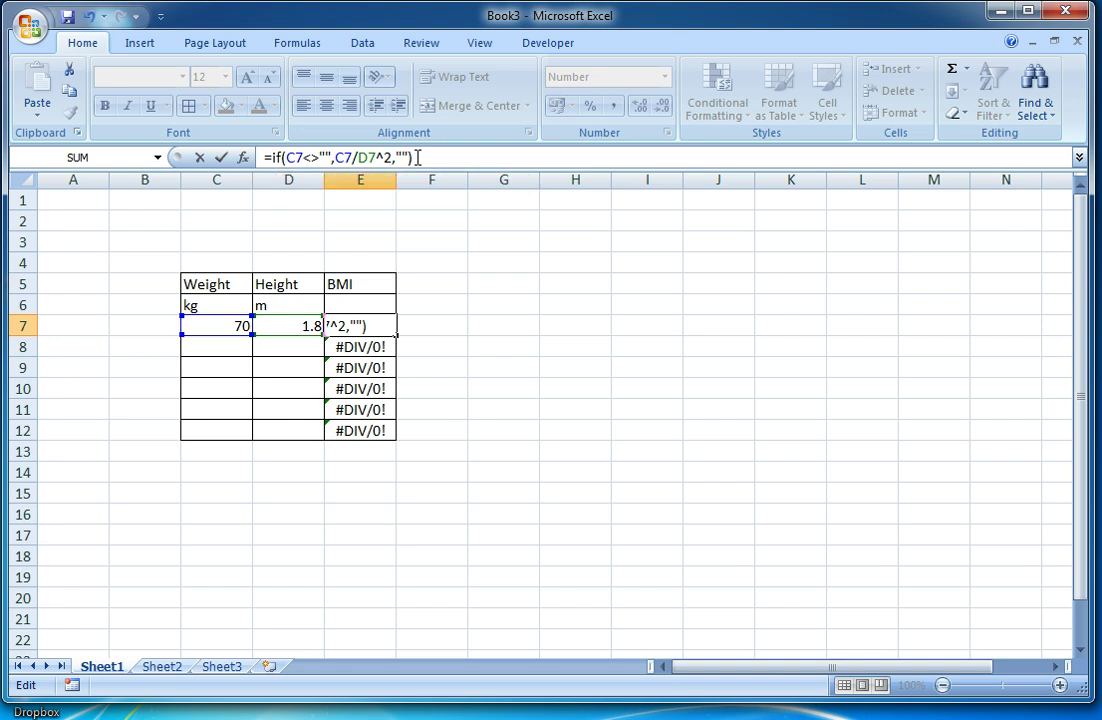
{"action": "key", "text": "Return"}
- Copy E7's IF formula down to E12, then enter weight 75 and height 1.6 in row 8
{"action": "left_click", "coordinate": [370, 326]}
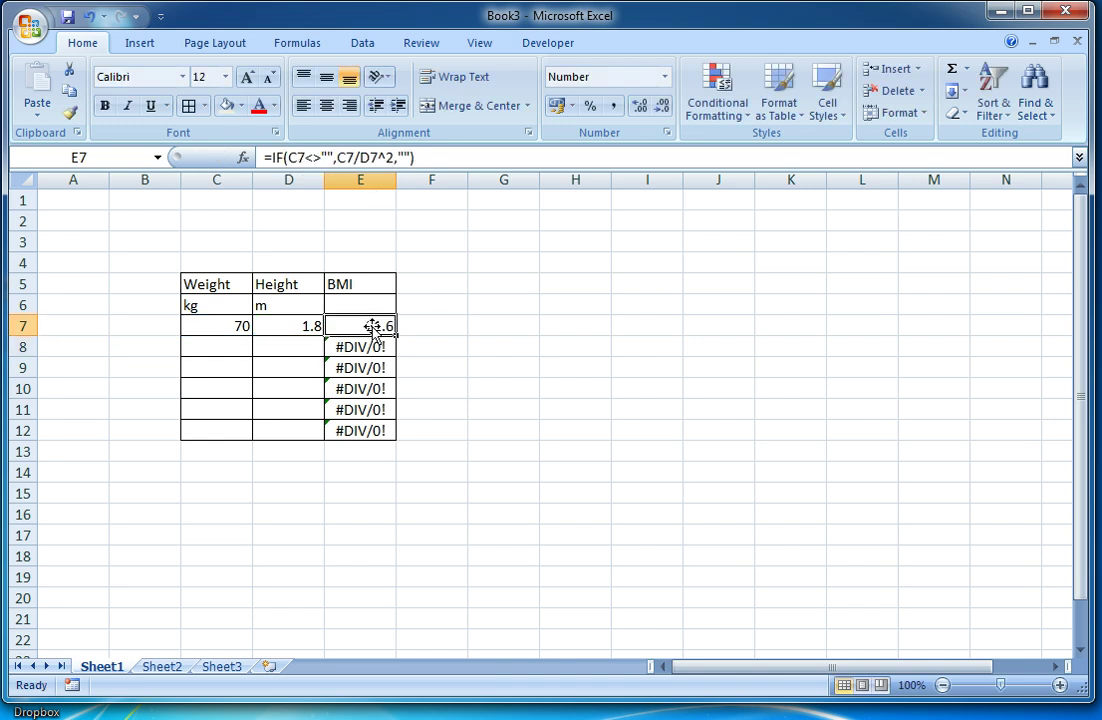
{"action": "left_click_drag", "start_coordinate": [396, 336], "coordinate": [397, 432]}
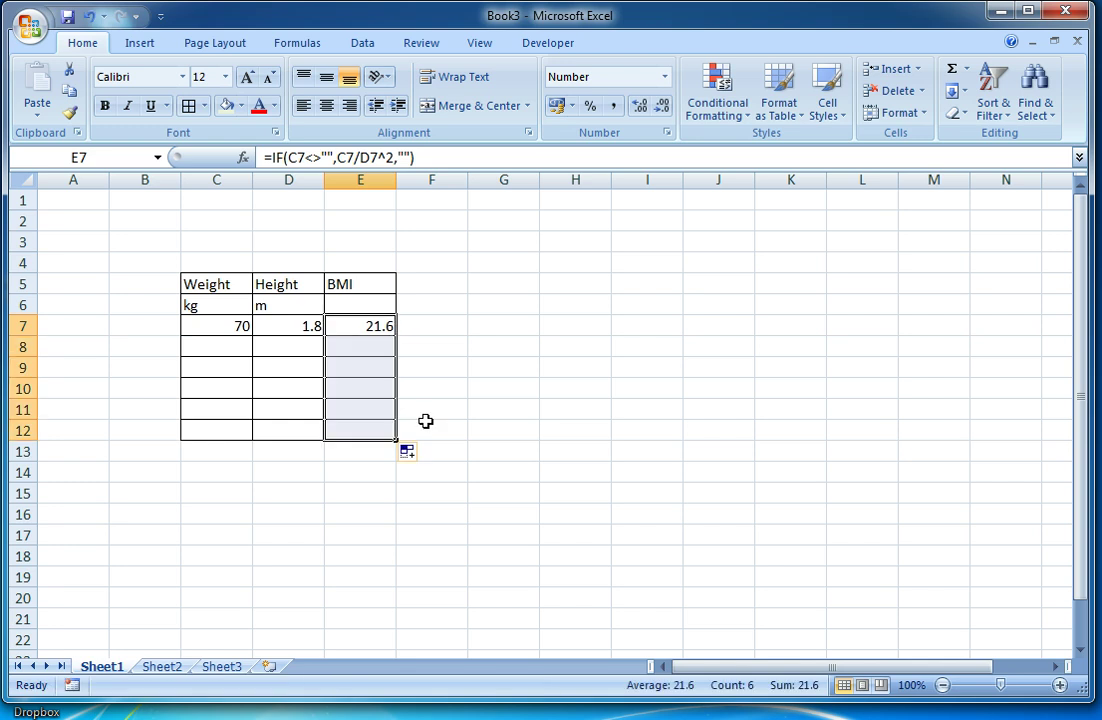
{"action": "left_click", "coordinate": [226, 347]}
{"action": "type", "text": "75"}
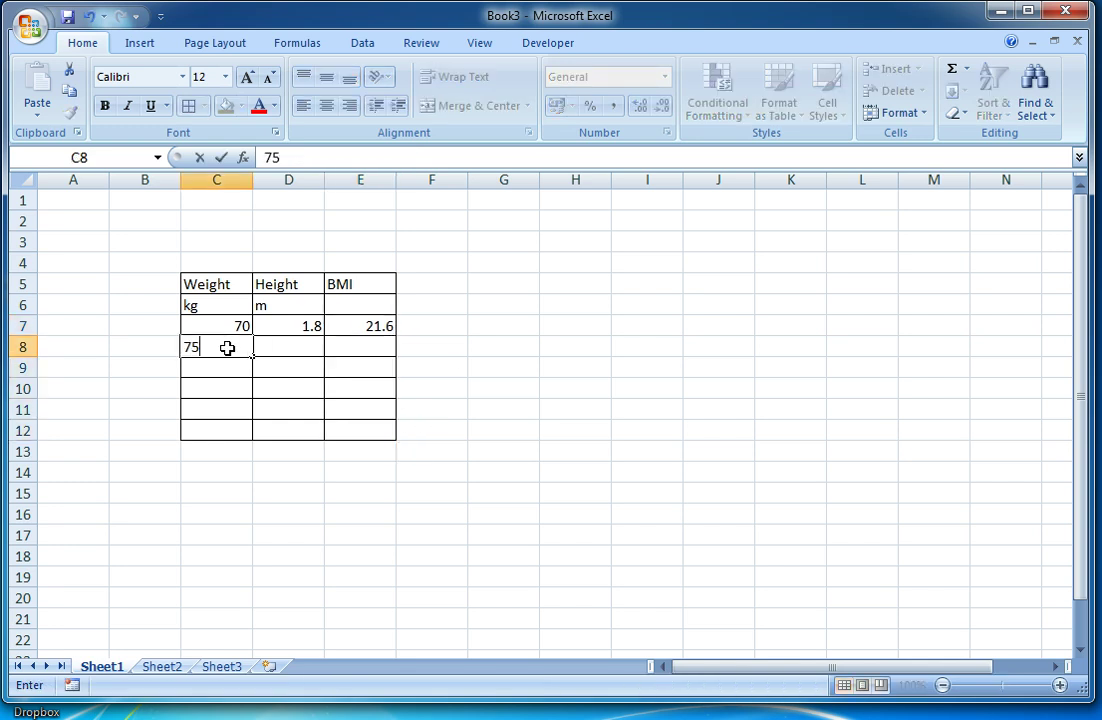
{"action": "key", "text": "Tab"}
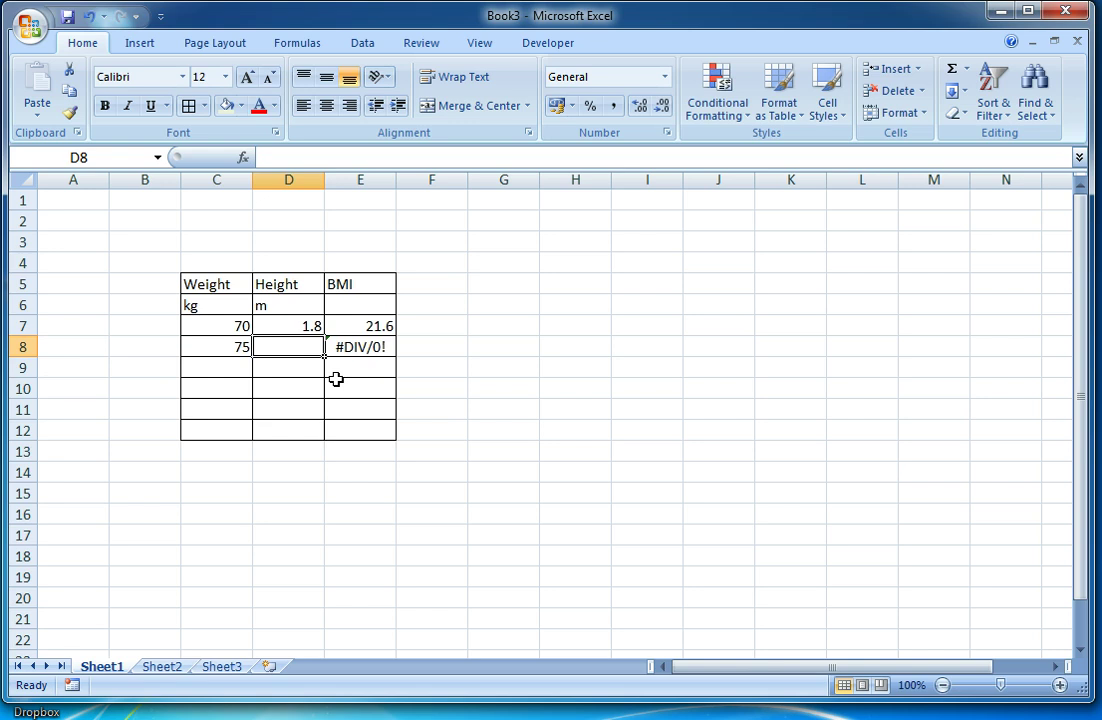
{"action": "type", "text": "1."}
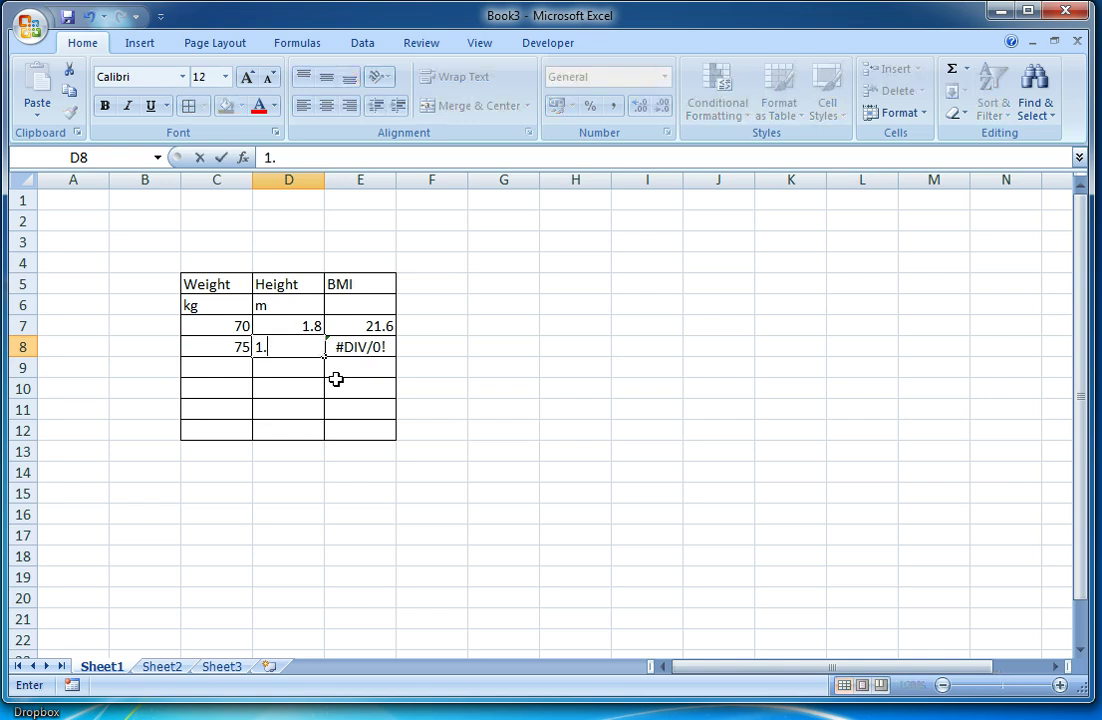
{"action": "type", "text": "6"}
{"action": "key", "text": "Return"}
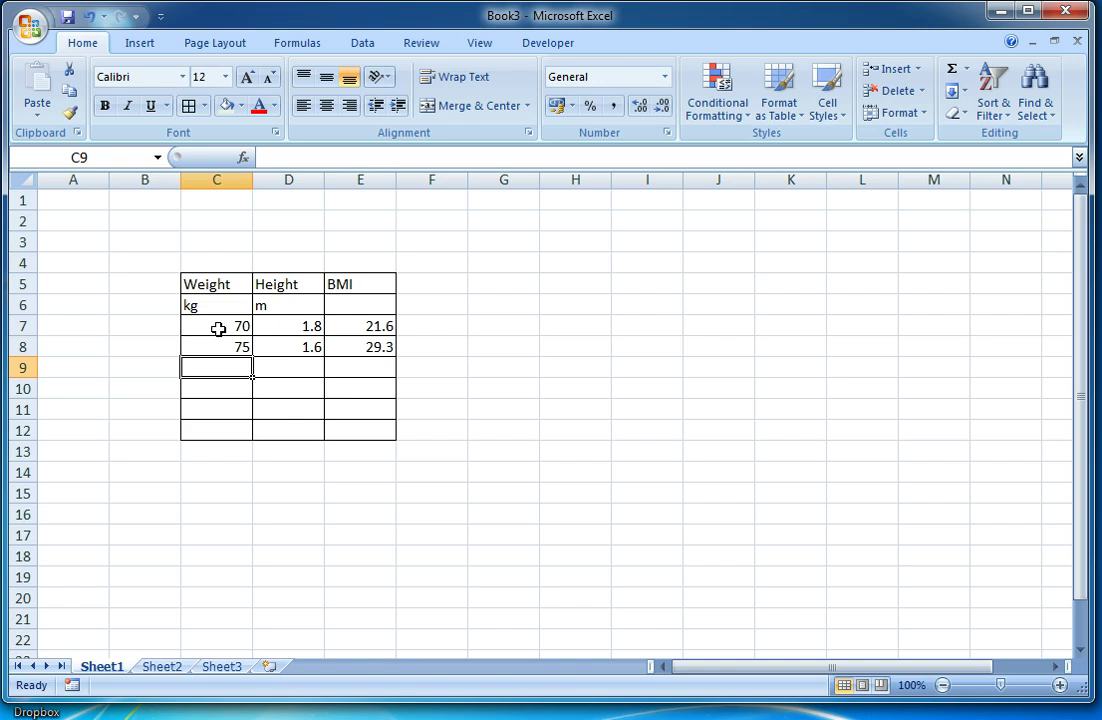
- Give the input cells C7:D12 a pale yellow cream fill, then reselect them
{"action": "left_click_drag", "start_coordinate": [218, 329], "coordinate": [268, 432]}
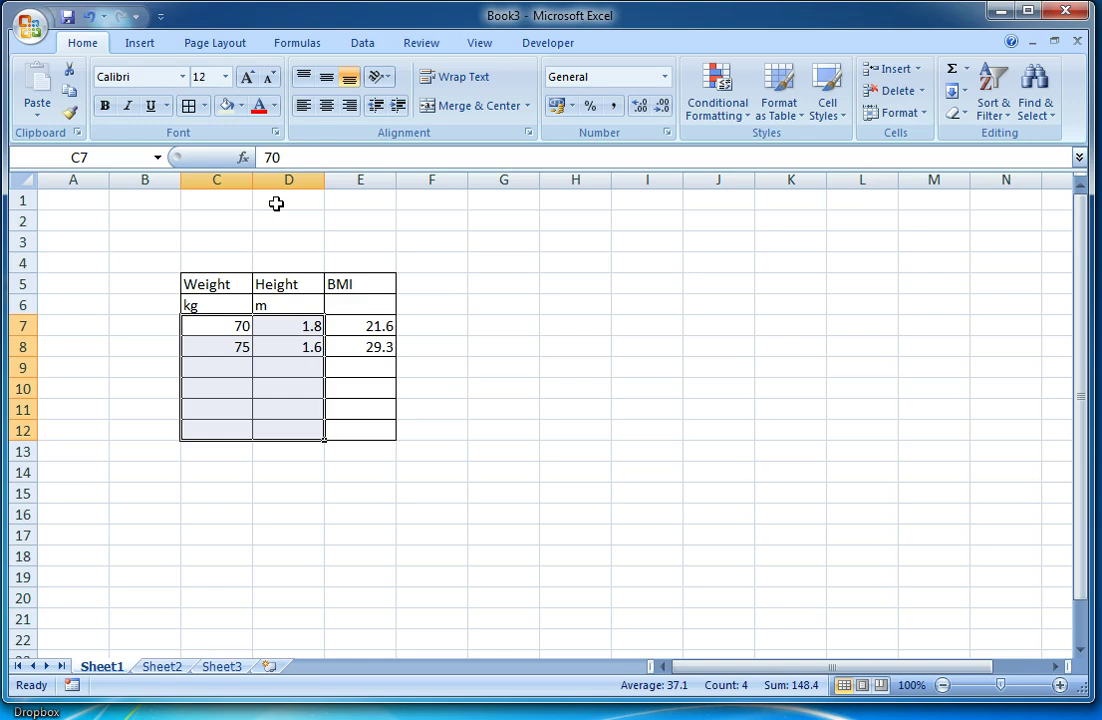
{"action": "left_click", "coordinate": [241, 106]}
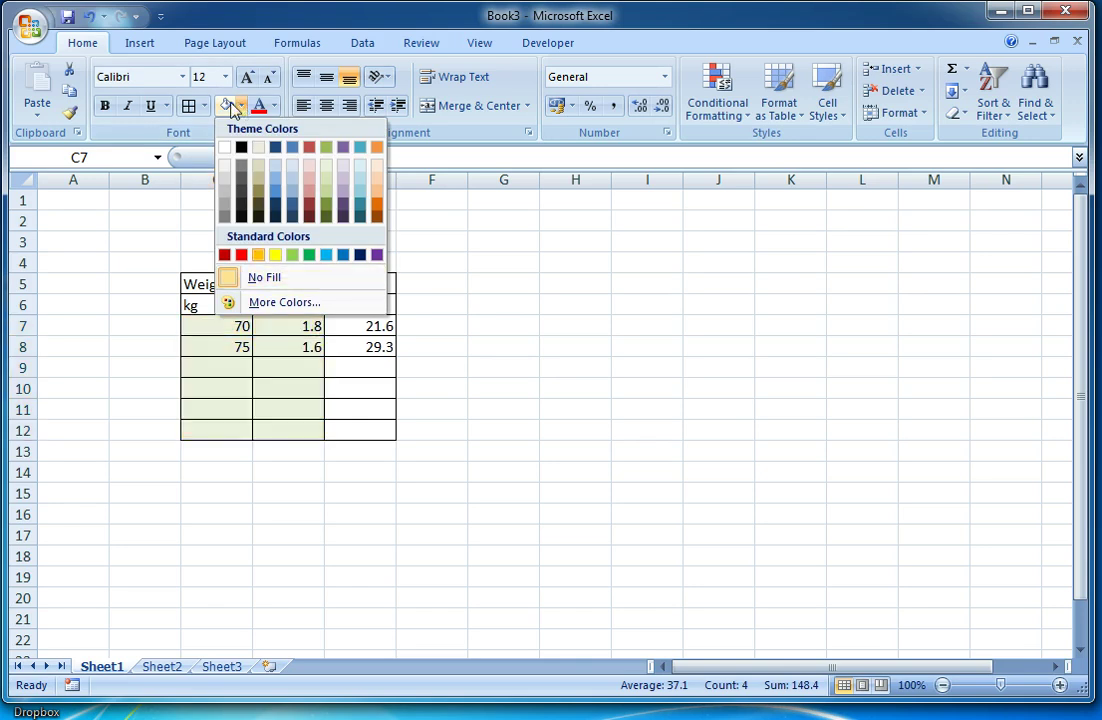
{"action": "left_click", "coordinate": [270, 303]}
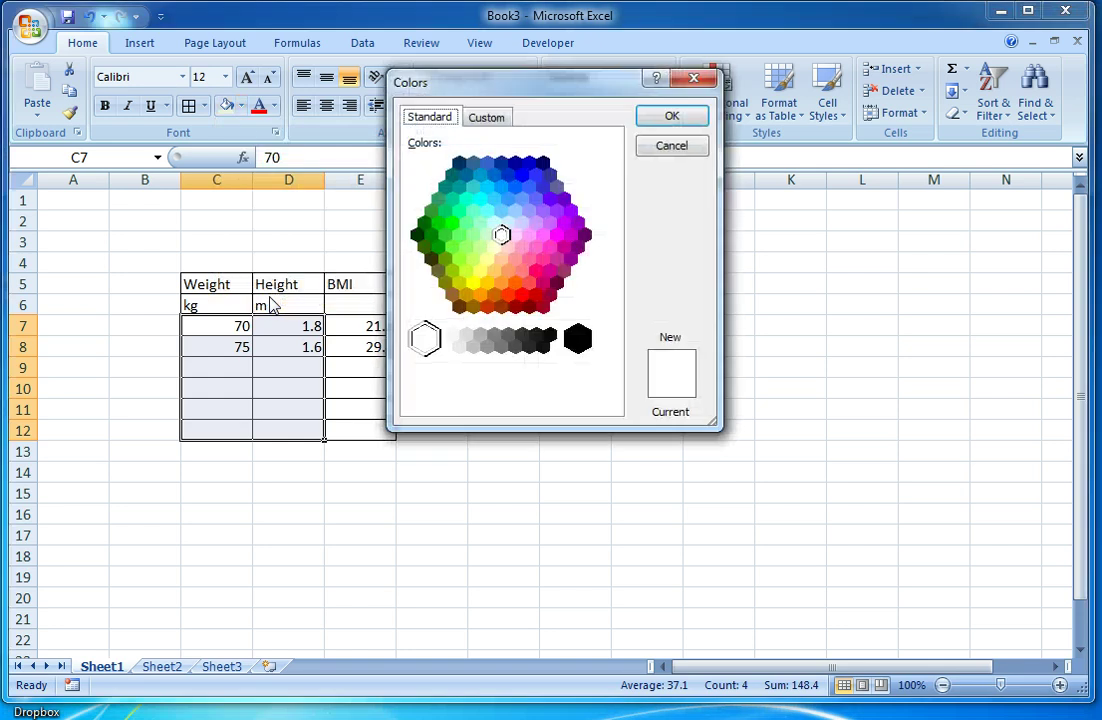
{"action": "left_click", "coordinate": [494, 247]}
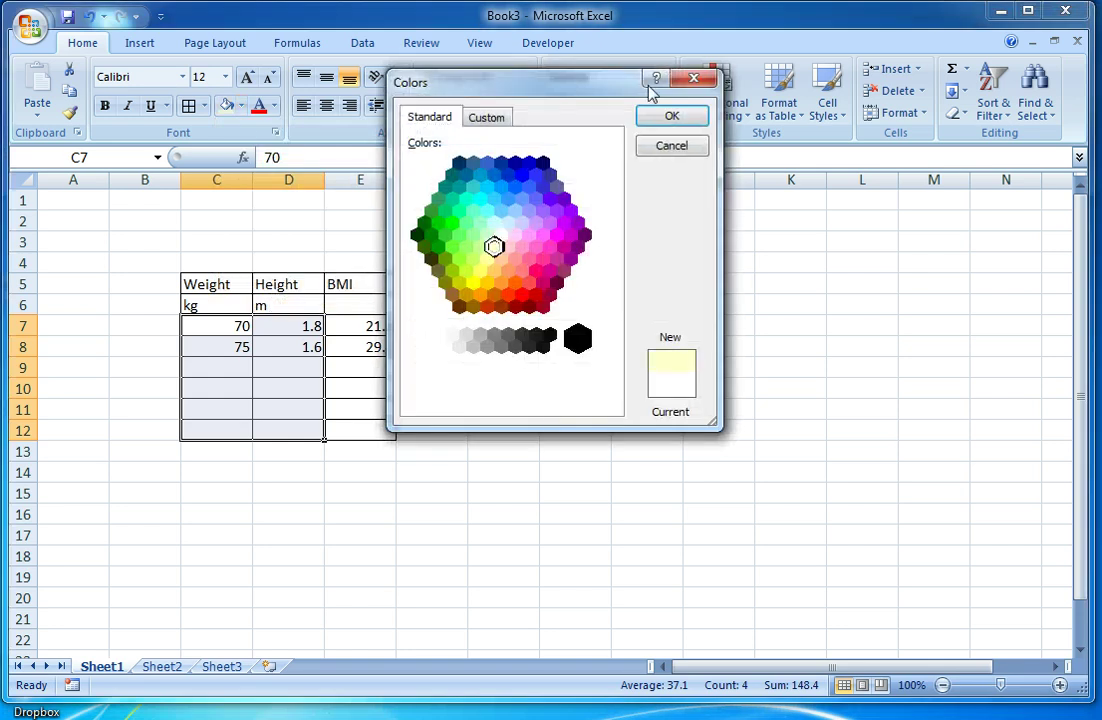
{"action": "left_click", "coordinate": [667, 118]}
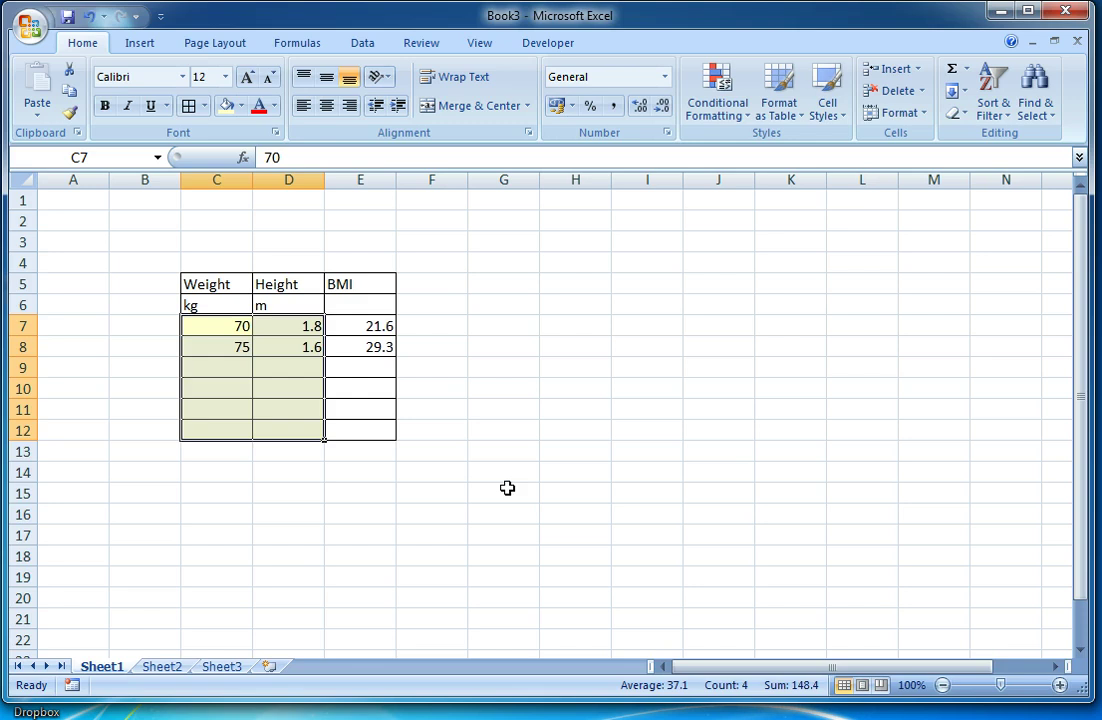
{"action": "left_click", "coordinate": [487, 430]}
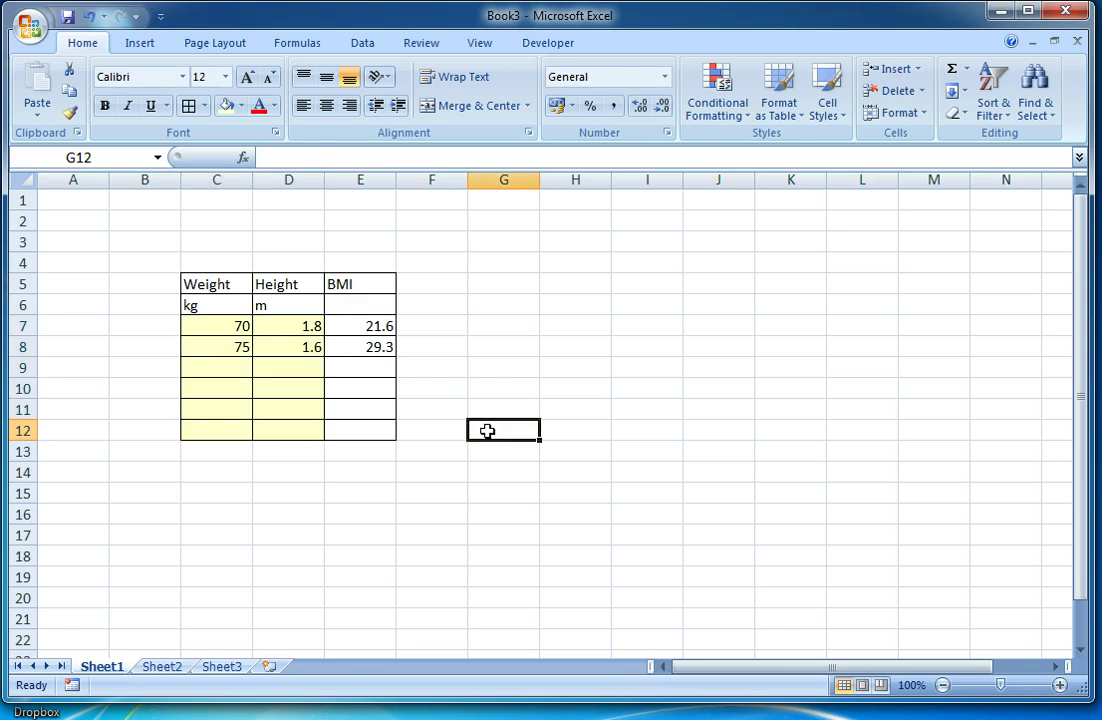
{"action": "left_click", "coordinate": [226, 328]}
{"action": "left_click_drag", "start_coordinate": [226, 328], "coordinate": [269, 424]}
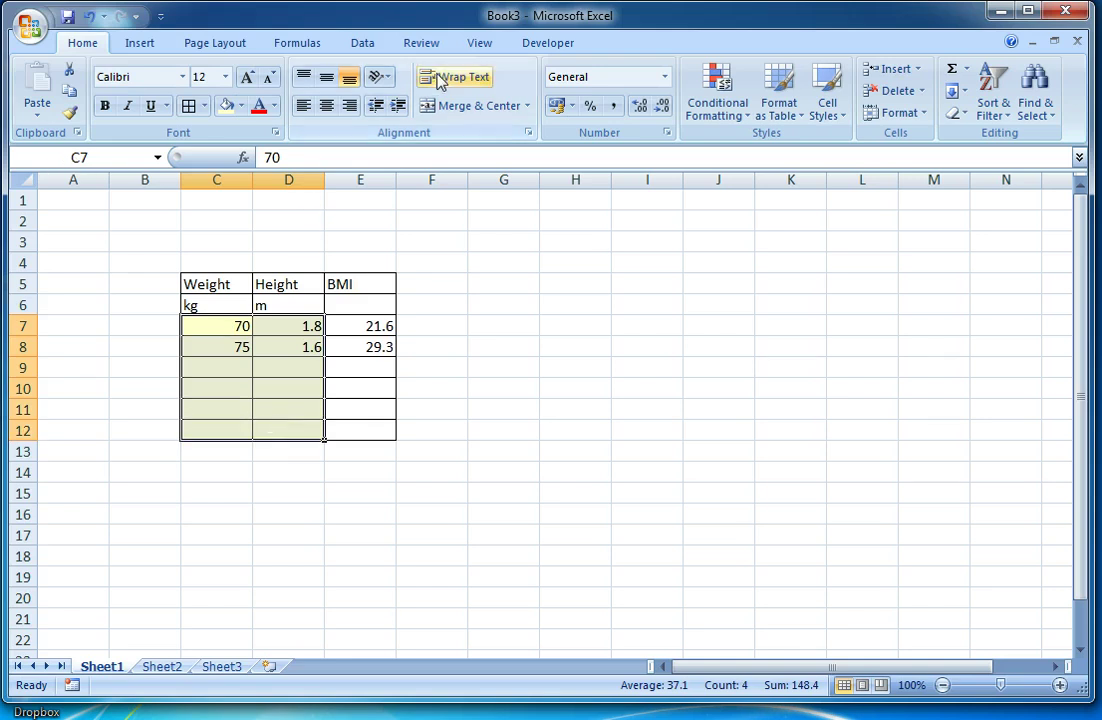
- Clear the Locked protection option for input cells C7:D12 in Format Cells
{"action": "right_click", "coordinate": [277, 355]}
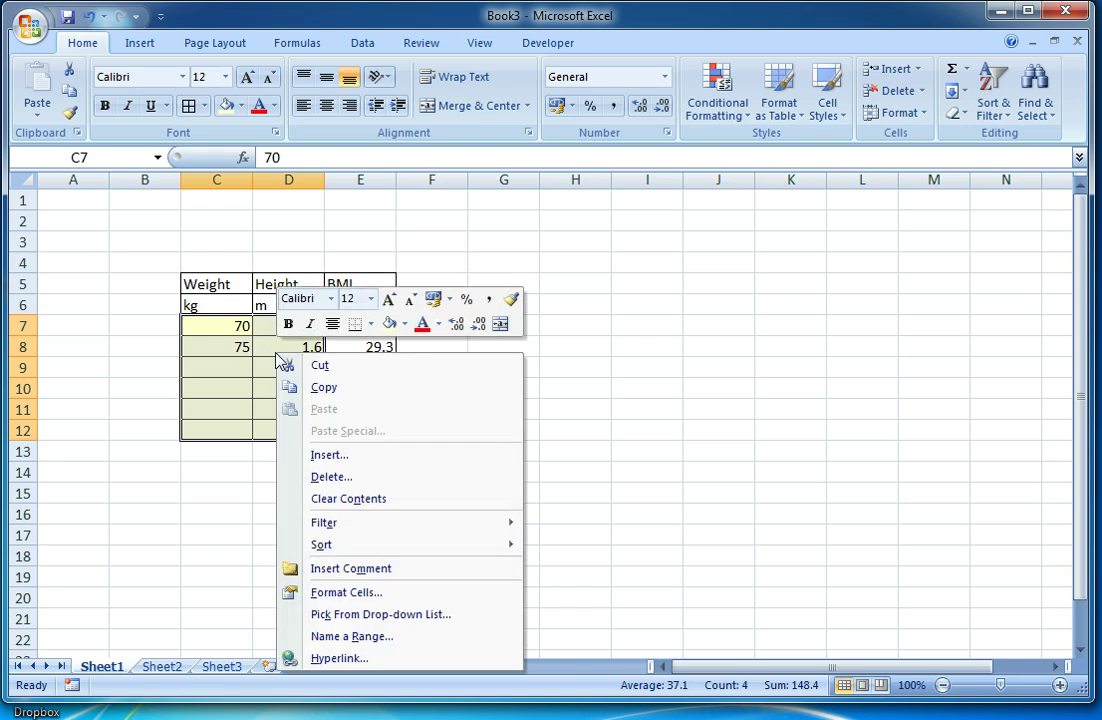
{"action": "left_click", "coordinate": [367, 590]}
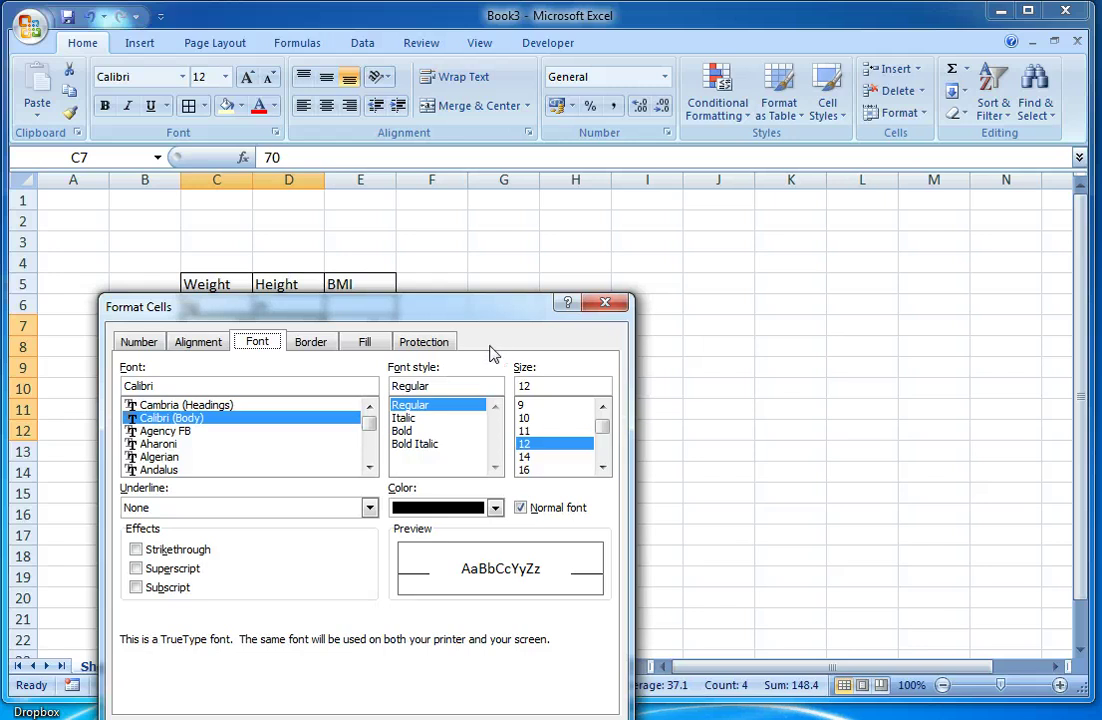
{"action": "left_click", "coordinate": [425, 342]}
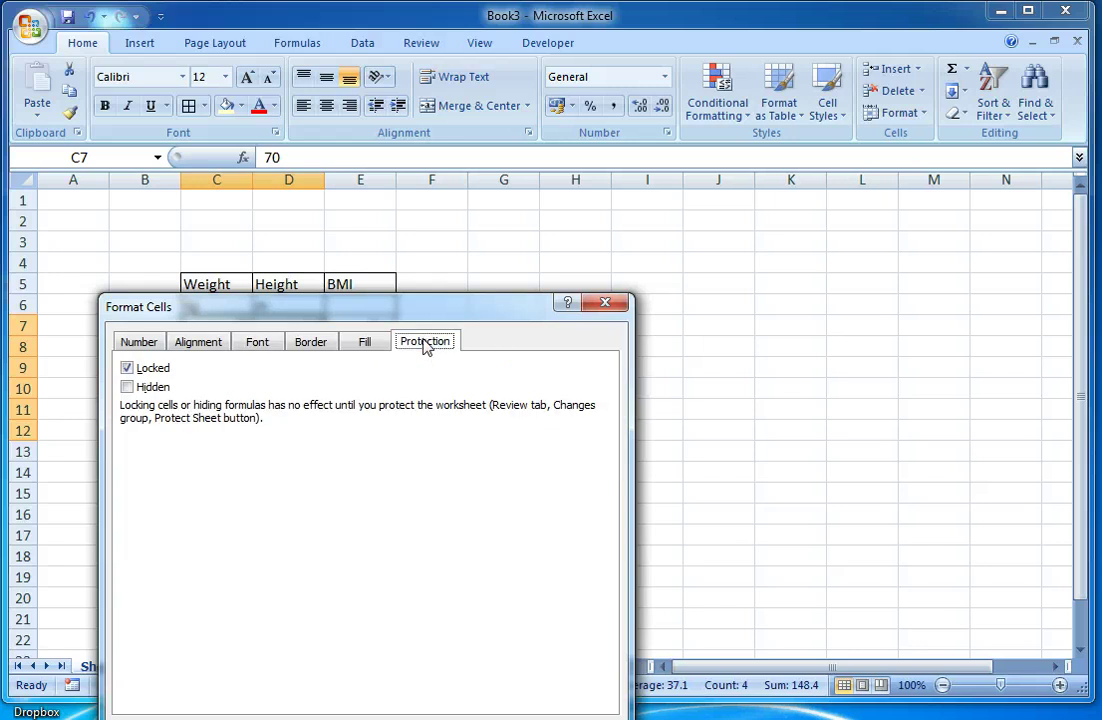
{"action": "left_click", "coordinate": [127, 369]}
{"action": "key", "text": "Return"}
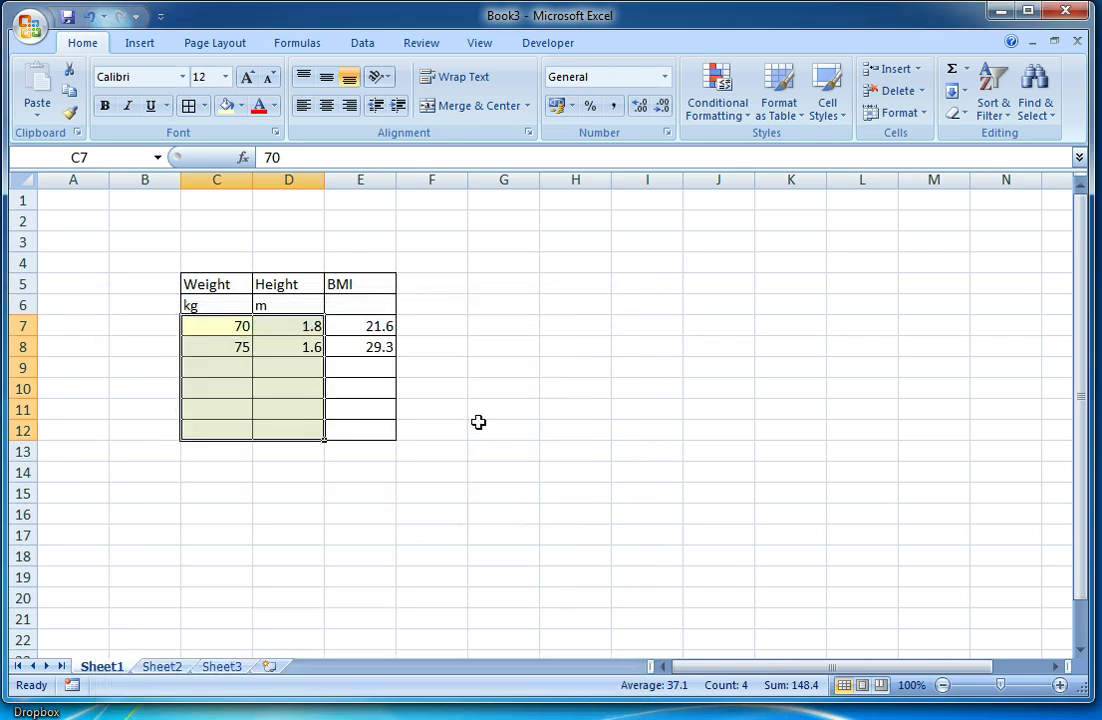
- Centre-align everything in columns C through E, including headings, units and values
{"action": "left_click", "coordinate": [355, 477]}
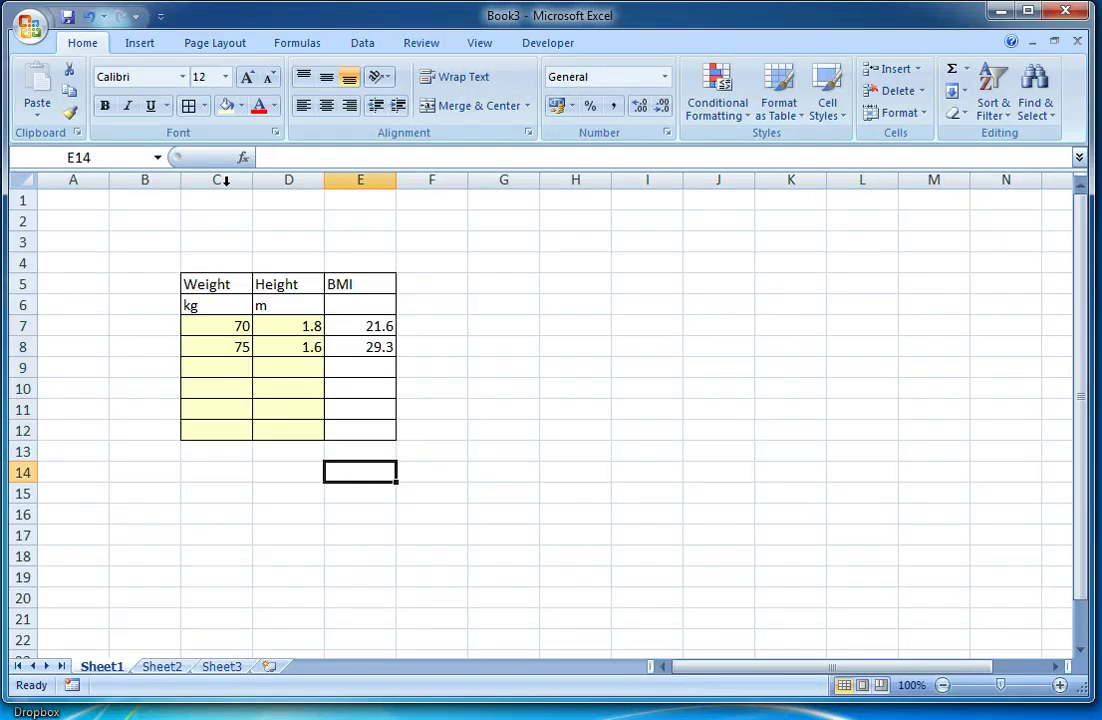
{"action": "left_click_drag", "start_coordinate": [225, 178], "coordinate": [360, 180]}
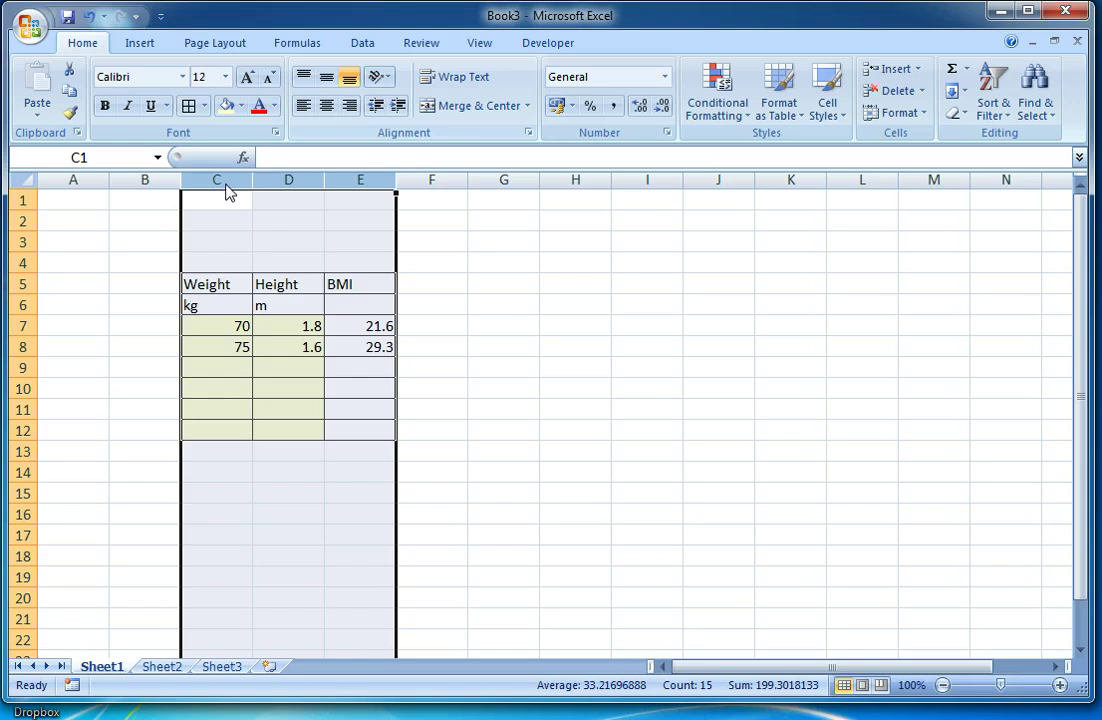
{"action": "left_click", "coordinate": [326, 106]}
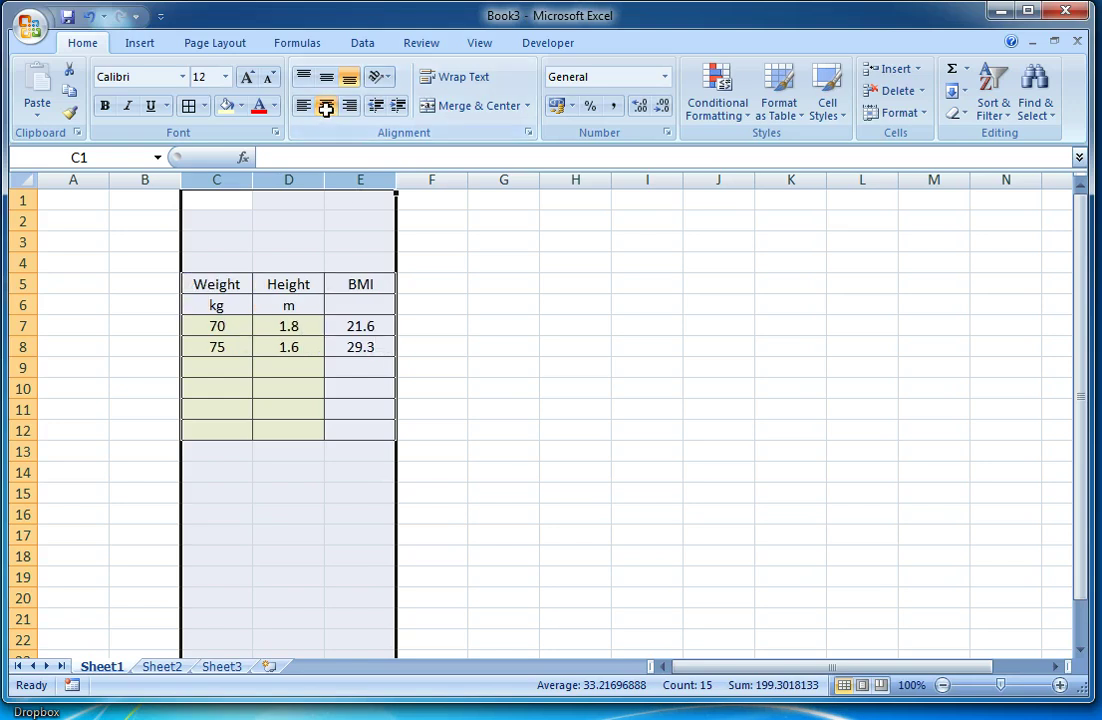
{"action": "left_click", "coordinate": [458, 406]}
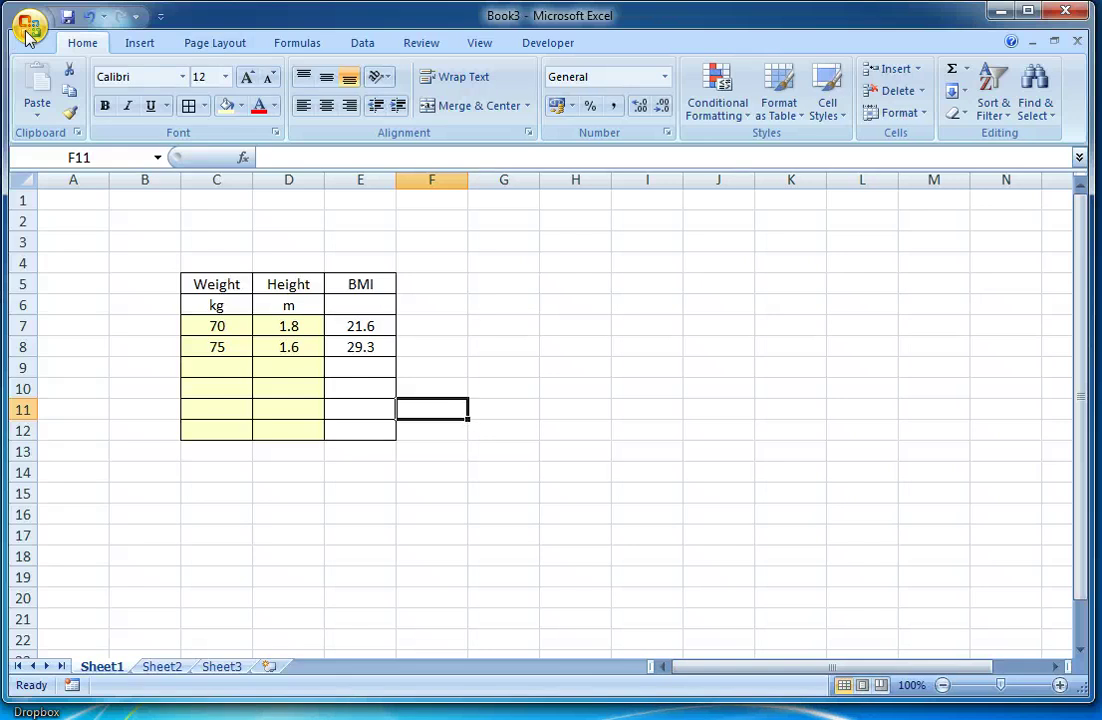
- Hide sheet tabs, row and column headers, and gridlines via Excel Options' Advanced settings
{"action": "left_click", "coordinate": [28, 28]}
{"action": "key", "text": "Up"}
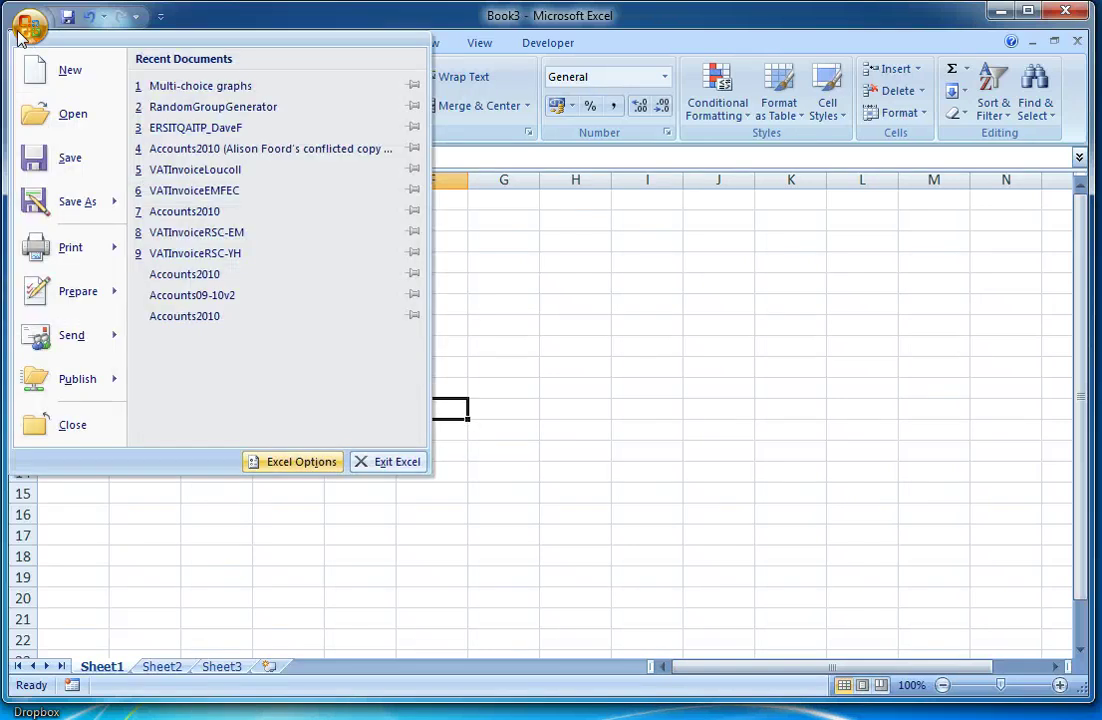
{"action": "left_click", "coordinate": [300, 462]}
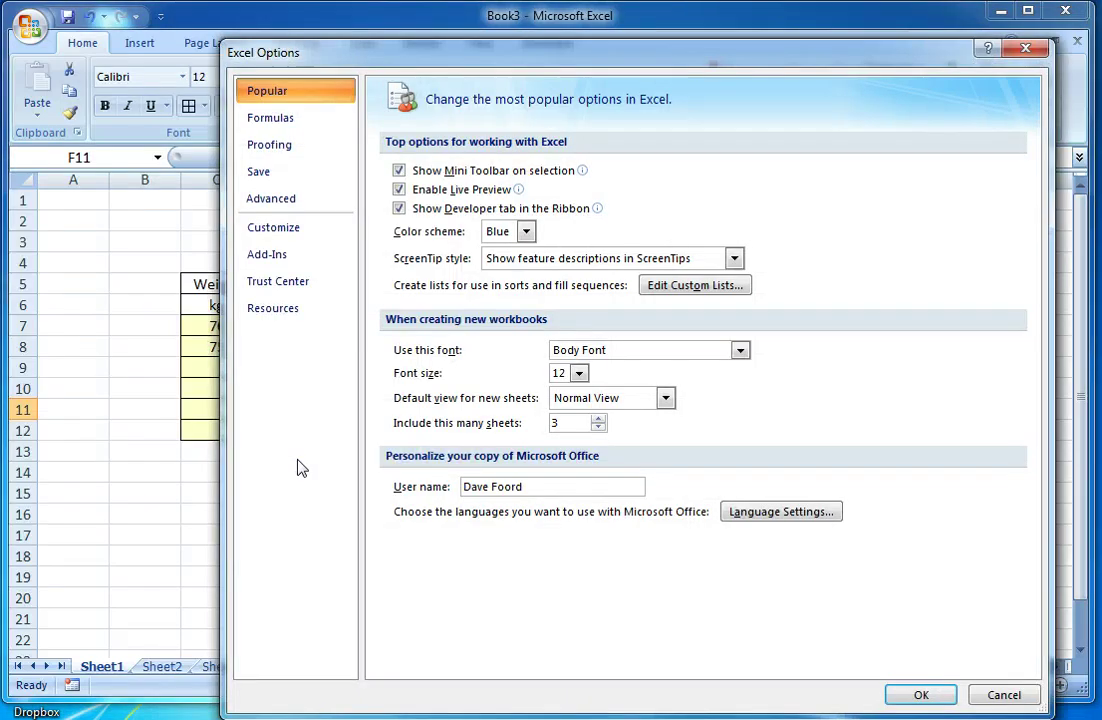
{"action": "left_click", "coordinate": [266, 200]}
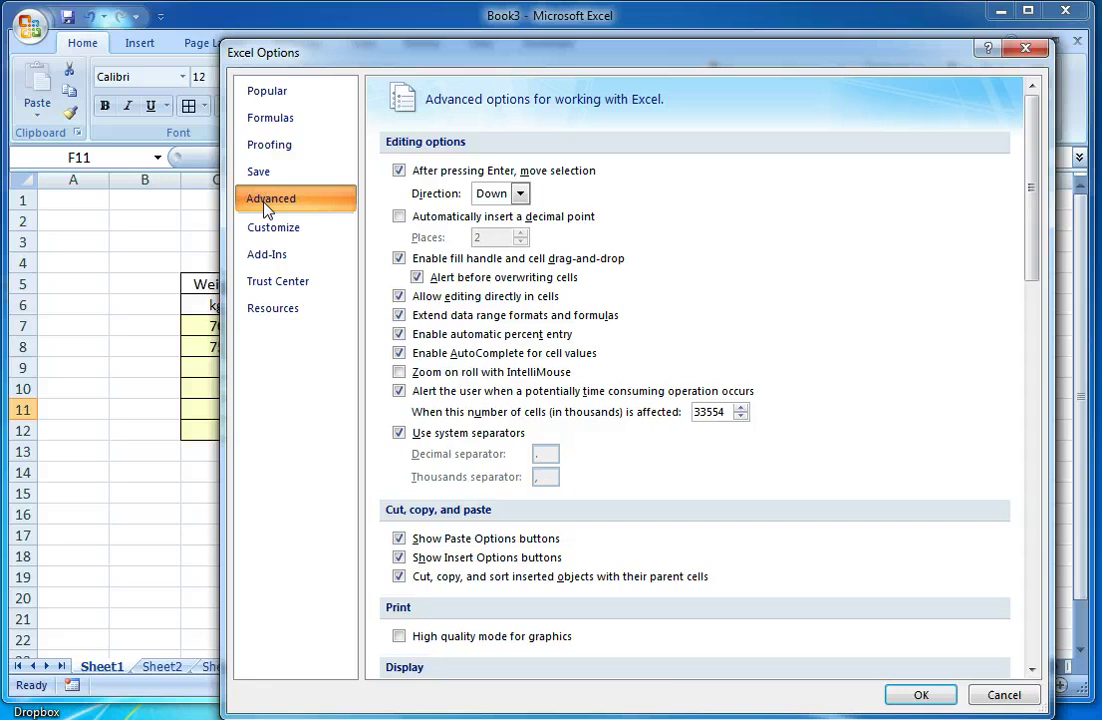
{"action": "left_click_drag", "start_coordinate": [1030, 195], "coordinate": [1033, 396]}
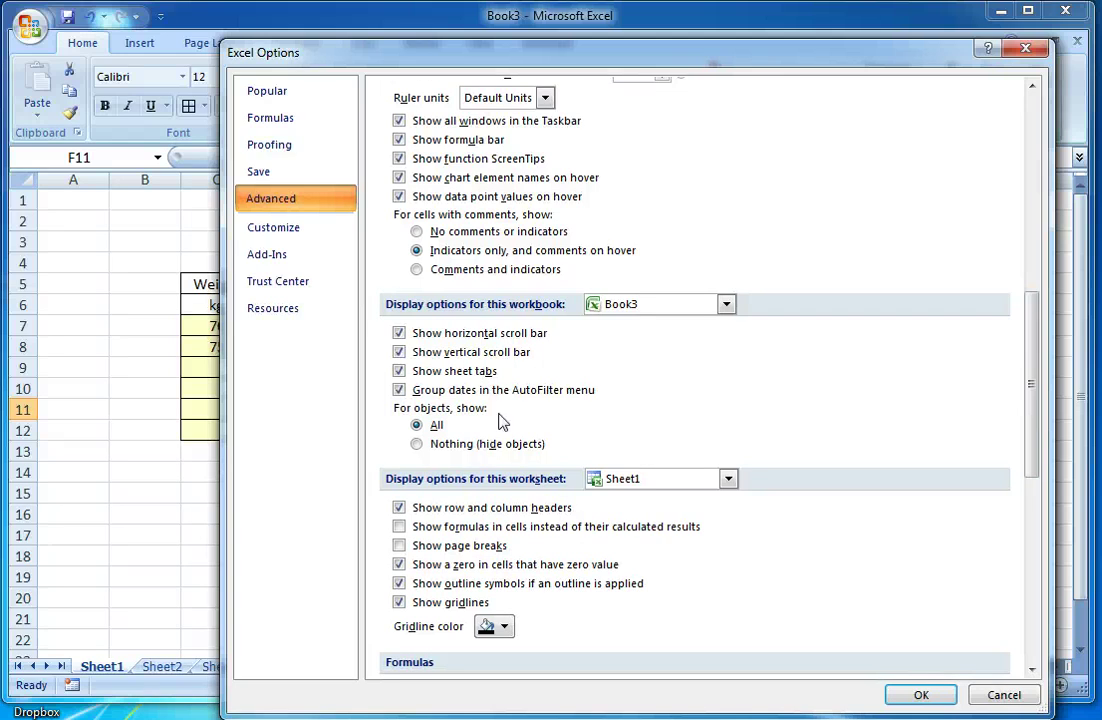
{"action": "left_click", "coordinate": [399, 373]}
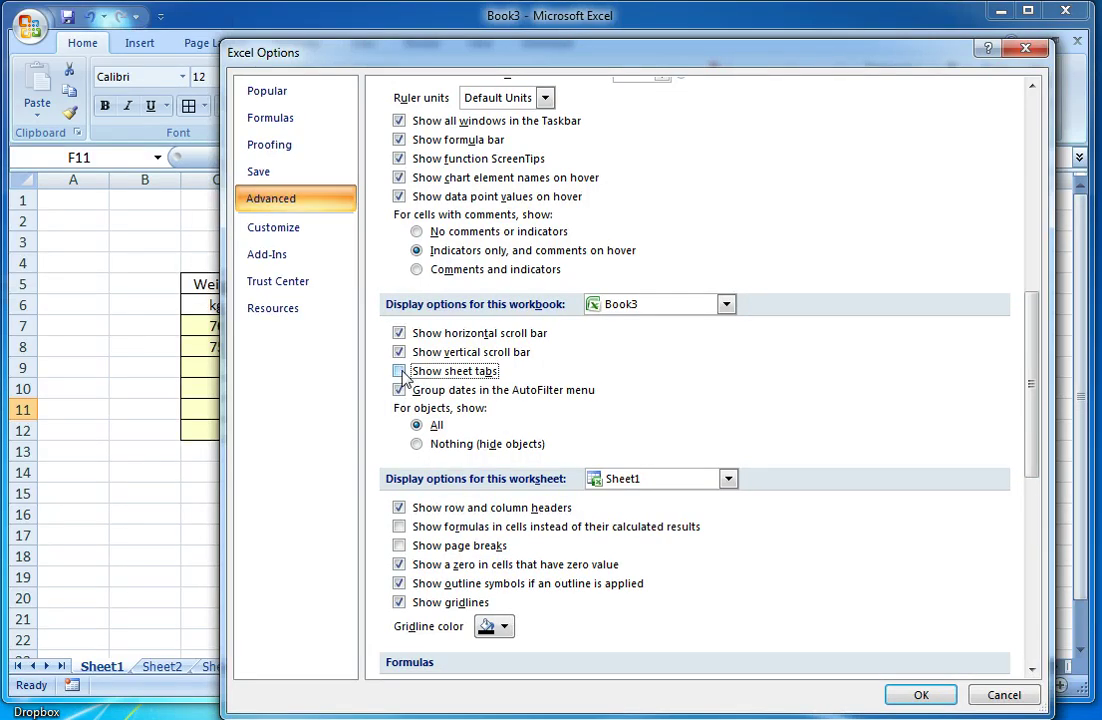
{"action": "left_click", "coordinate": [399, 507]}
{"action": "left_click", "coordinate": [400, 602]}
{"action": "left_click", "coordinate": [918, 697]}
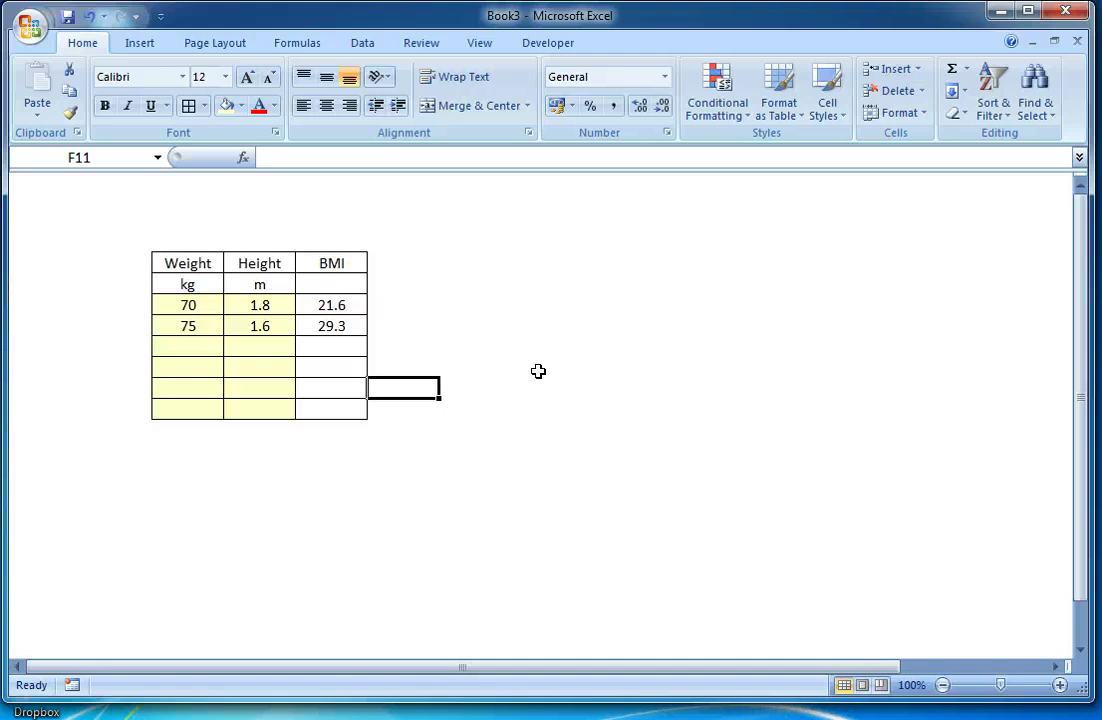
- Protect the sheet without a password, allowing only unlocked cells to be selected
{"action": "left_click", "coordinate": [424, 44]}
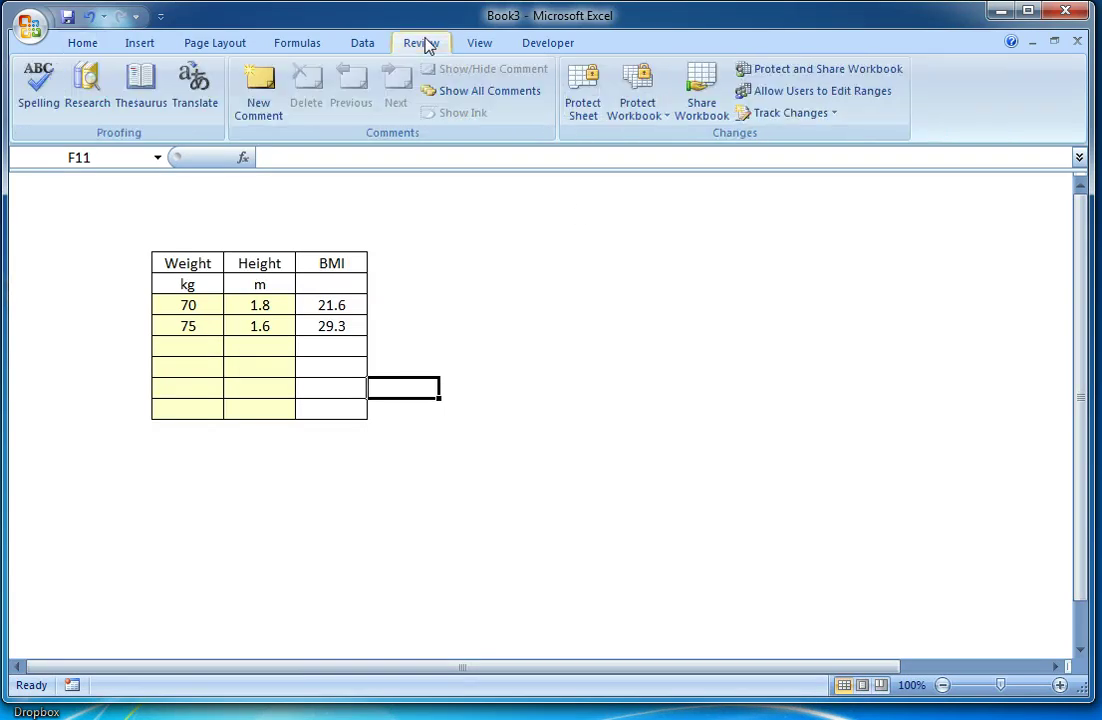
{"action": "left_click", "coordinate": [586, 95]}
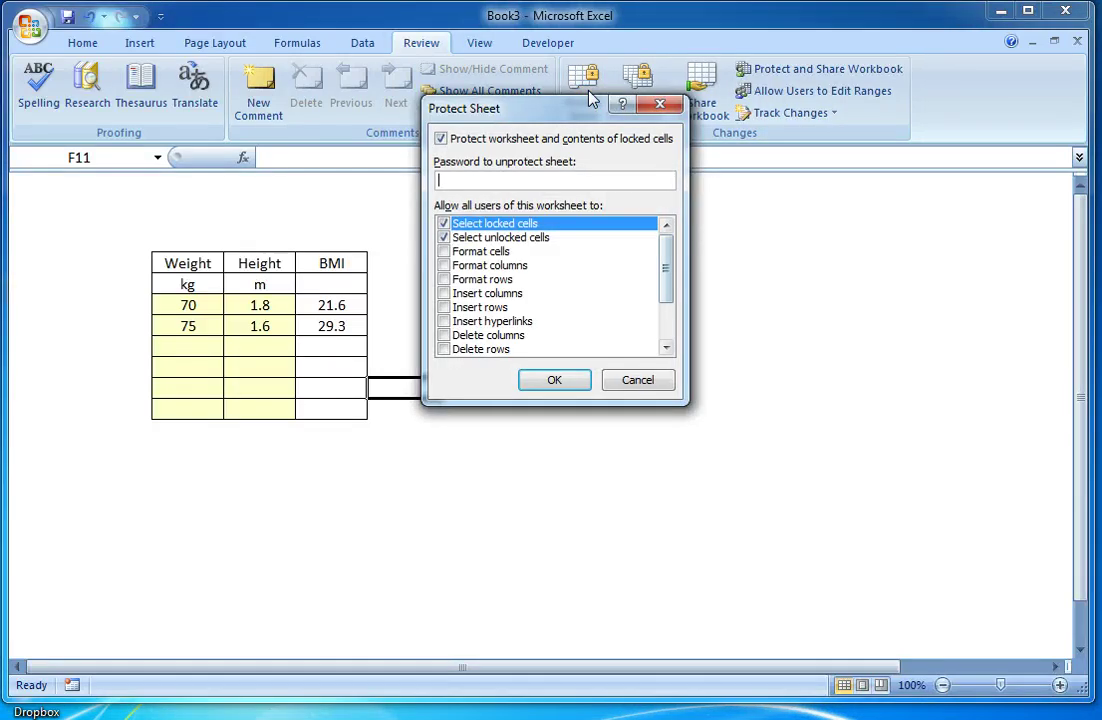
{"action": "left_click", "coordinate": [443, 224]}
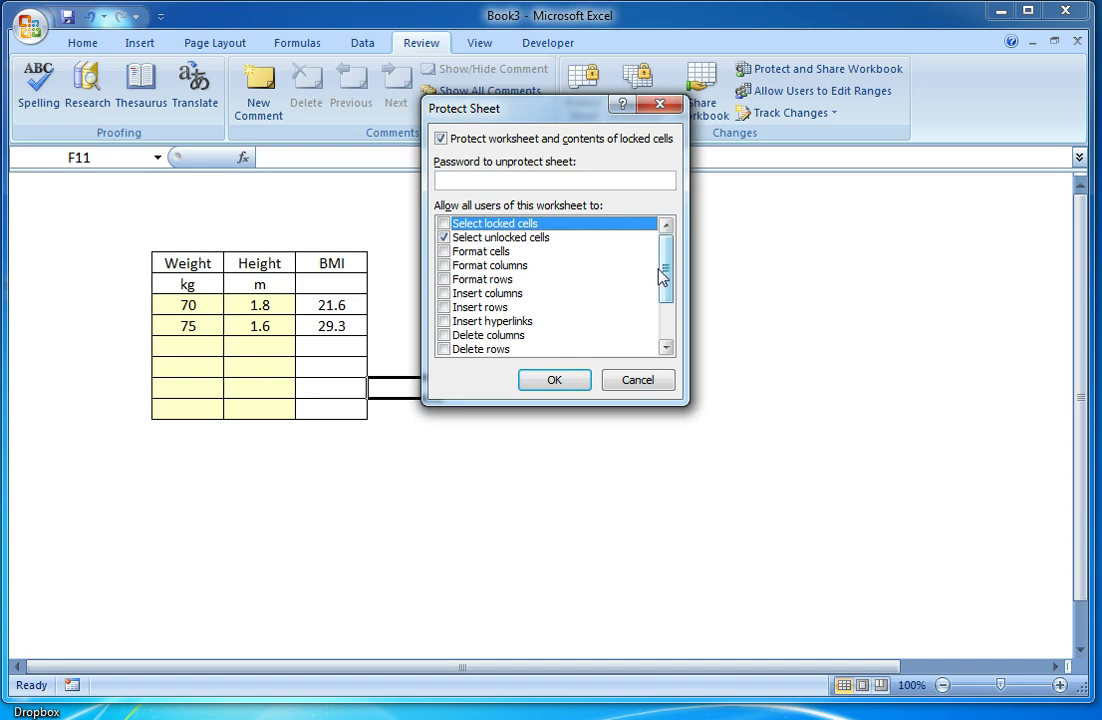
{"action": "mouse_move", "coordinate": [667, 277]}
{"action": "left_mouse_down"}
{"action": "mouse_move", "coordinate": [668, 327]}
{"action": "mouse_move", "coordinate": [667, 275]}
{"action": "left_mouse_up"}
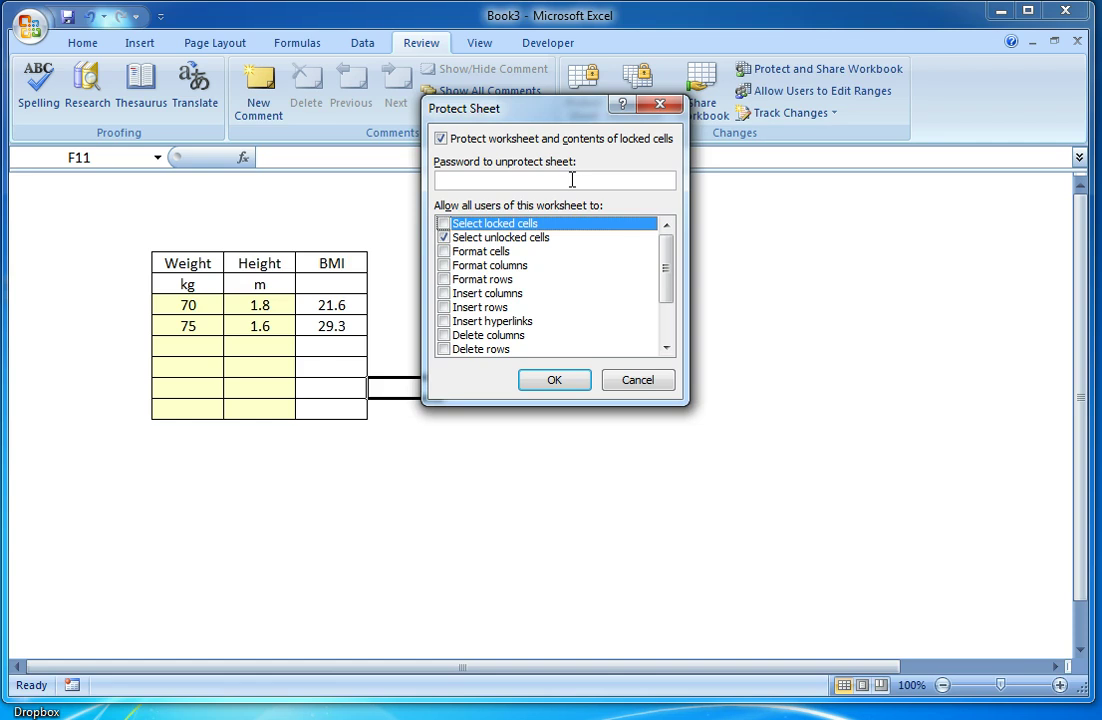
{"action": "left_click", "coordinate": [556, 380]}
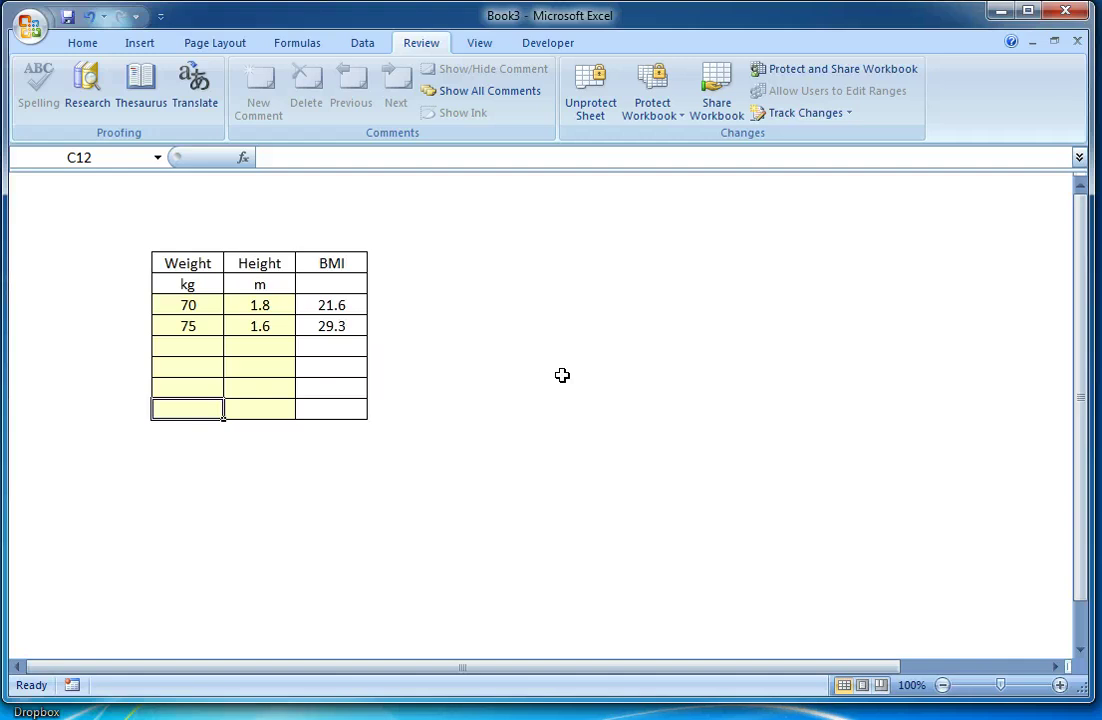
- Tab through the unlocked input cells and enter weight 65 and height 2 in row 9
{"action": "key", "text": "Tab"}
{"action": "key", "text": "Tab"}
{"action": "key", "text": "Tab"}
{"action": "key", "text": "Tab"}
{"action": "key", "text": "Tab"}
{"action": "key", "text": "Tab"}
{"action": "key", "text": "Tab"}
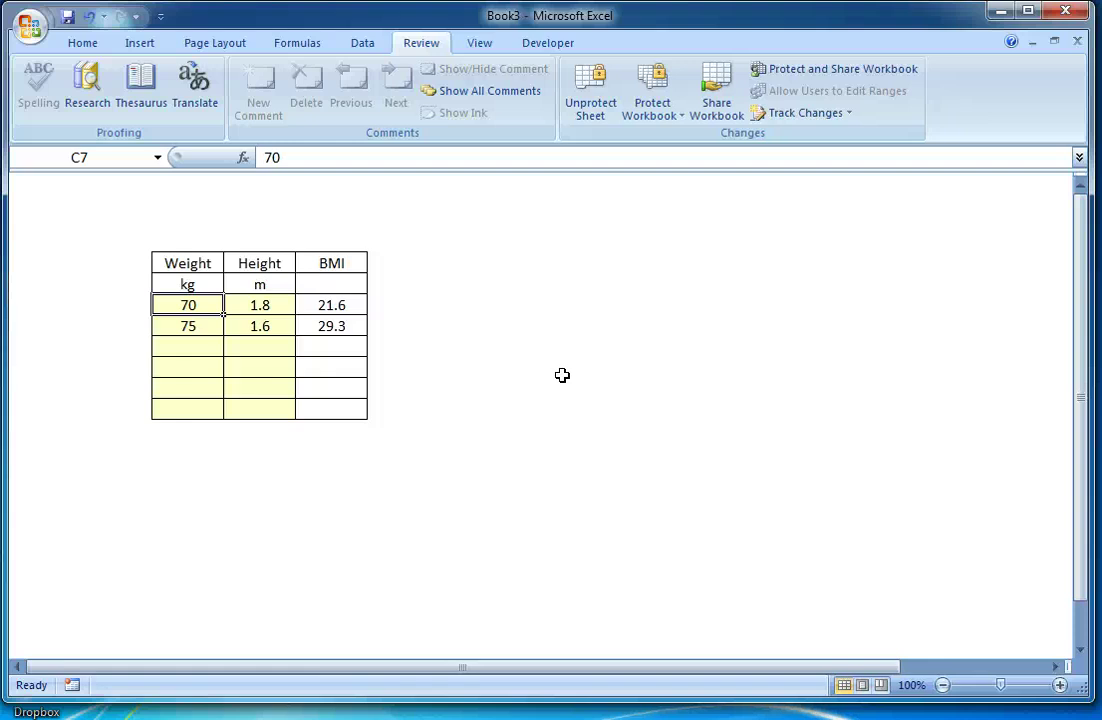
{"action": "key", "text": "Tab"}
{"action": "key", "text": "Tab"}
{"action": "key", "text": "Tab"}
{"action": "key", "text": "Tab"}
{"action": "key", "text": "Tab"}
{"action": "key", "text": "Tab"}
{"action": "key", "text": "Tab"}
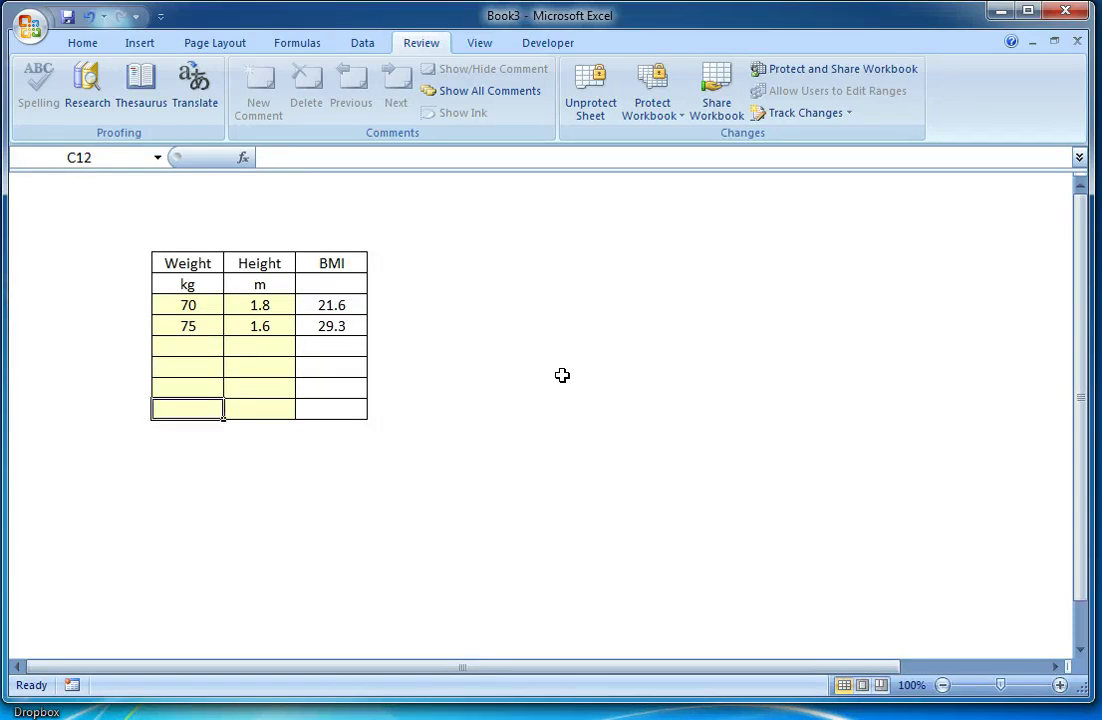
{"action": "key", "text": "Tab"}
{"action": "key", "text": "Tab"}
{"action": "key", "text": "Tab"}
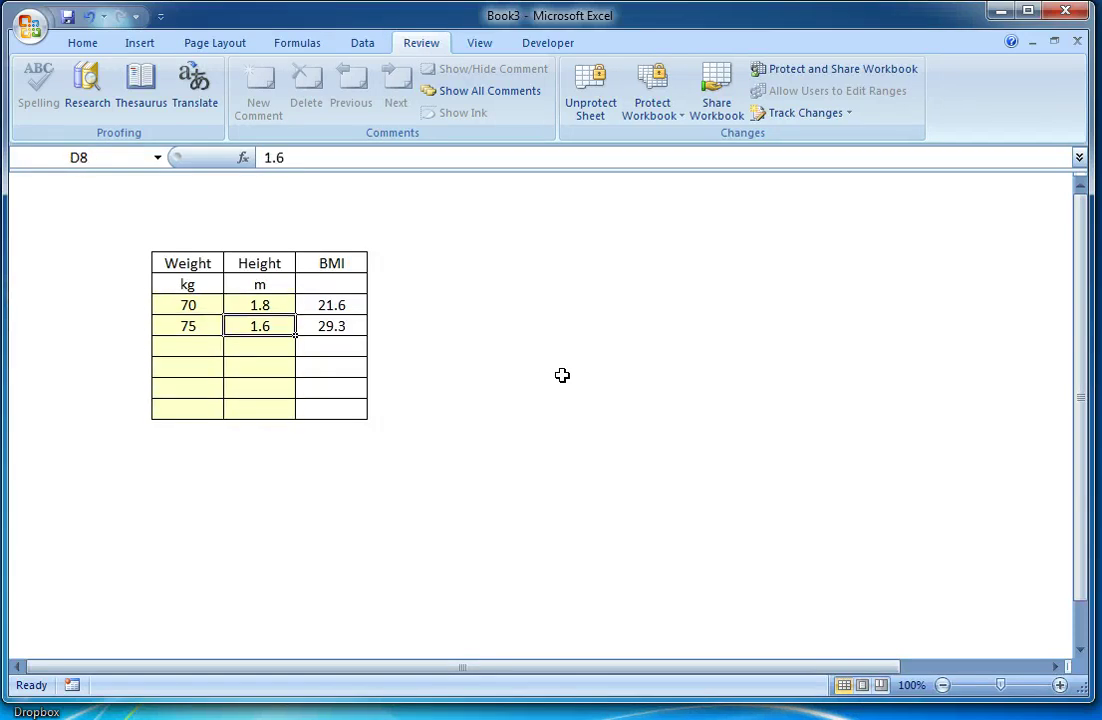
{"action": "key", "text": "Tab"}
{"action": "key", "text": "Tab"}
{"action": "key", "text": "Tab"}
{"action": "key", "text": "Tab"}
{"action": "key", "text": "Tab"}
{"action": "key", "text": "Tab"}
{"action": "key", "text": "Tab"}
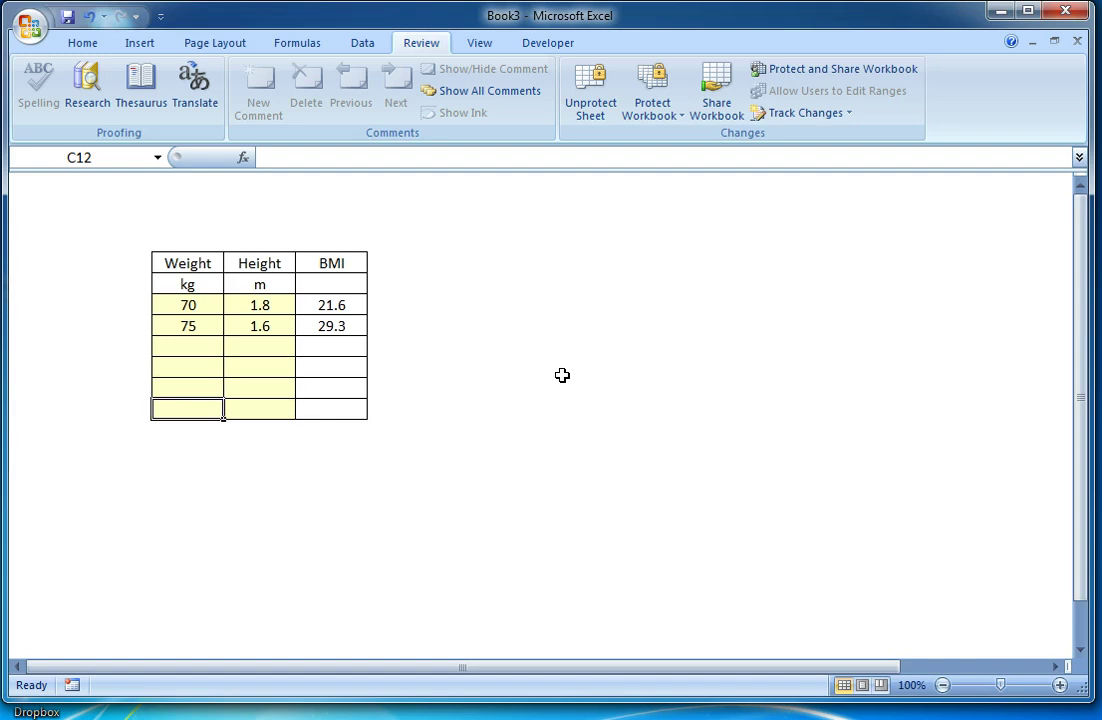
{"action": "key", "text": "Tab"}
{"action": "key", "text": "Tab"}
{"action": "key", "text": "Tab"}
{"action": "key", "text": "Tab"}
{"action": "key", "text": "Tab"}
{"action": "key", "text": "Tab"}
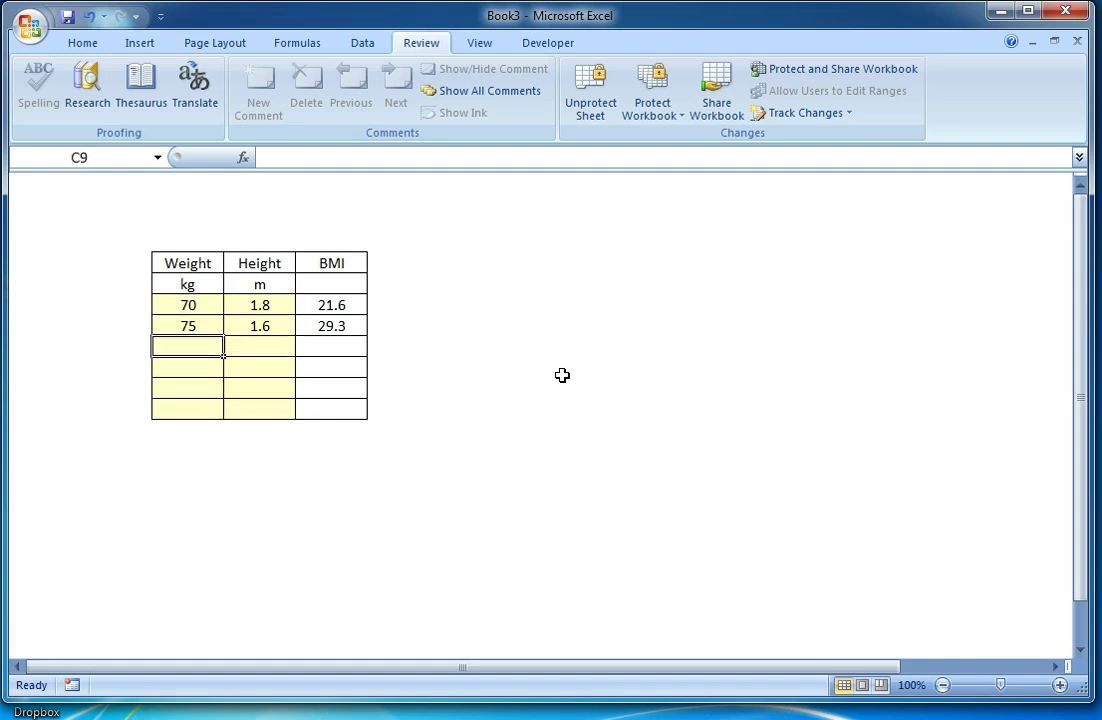
{"action": "type", "text": "65"}
{"action": "key", "text": "Tab"}
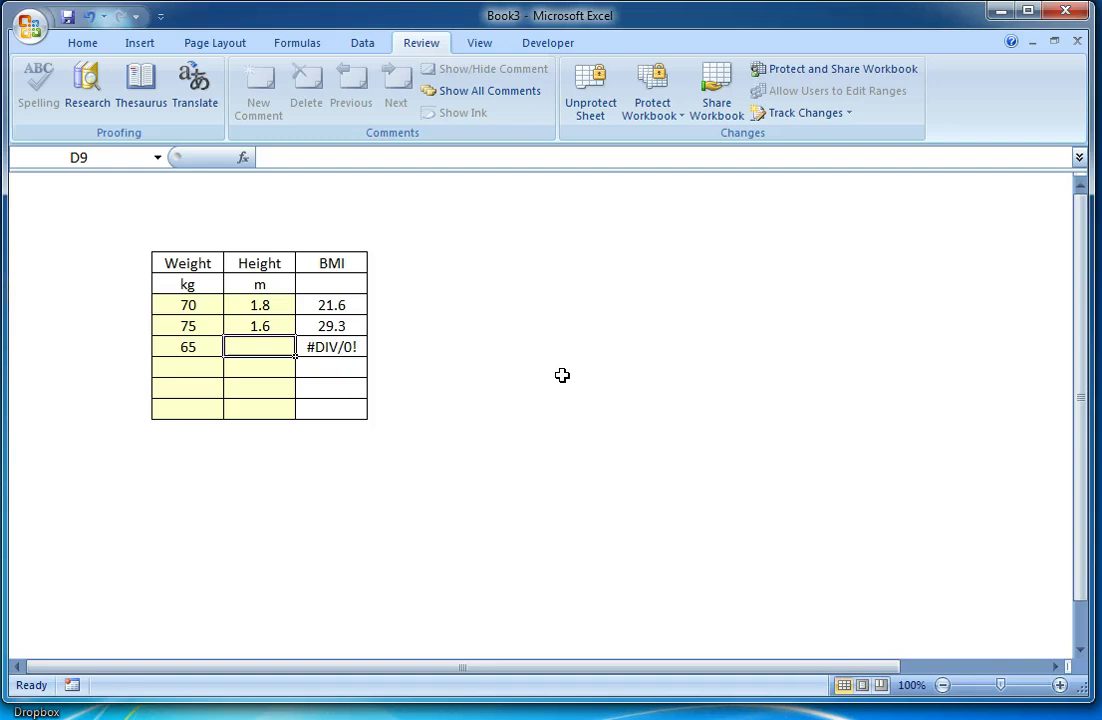
{"action": "type", "text": "2"}
{"action": "key", "text": "Return"}
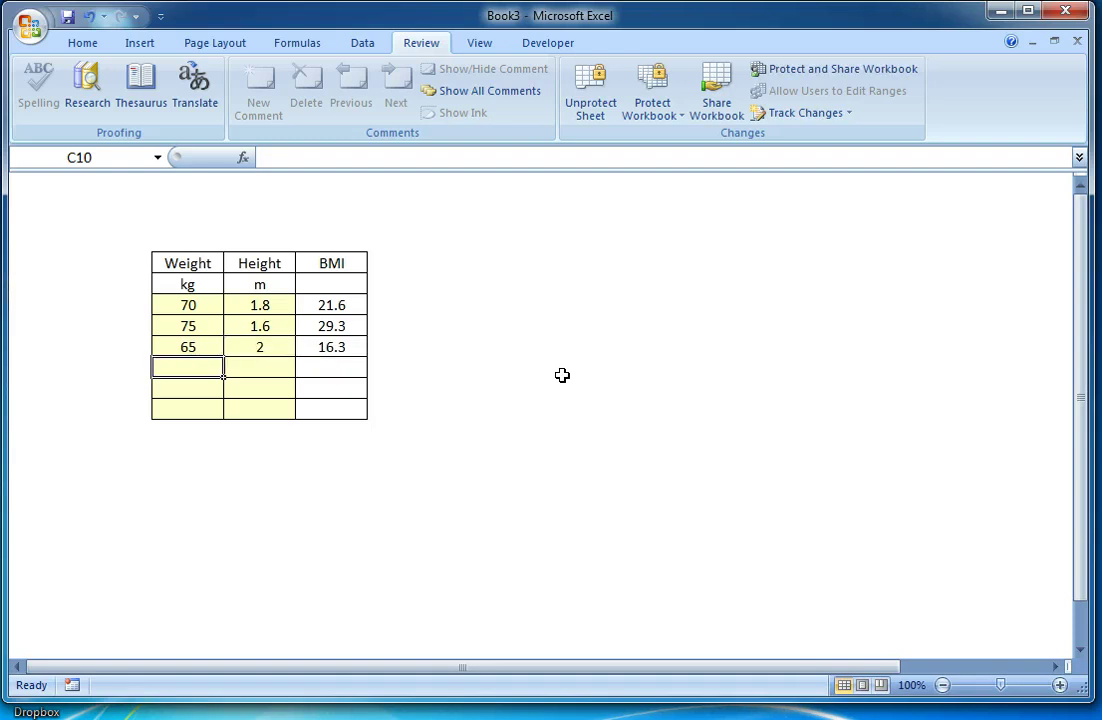